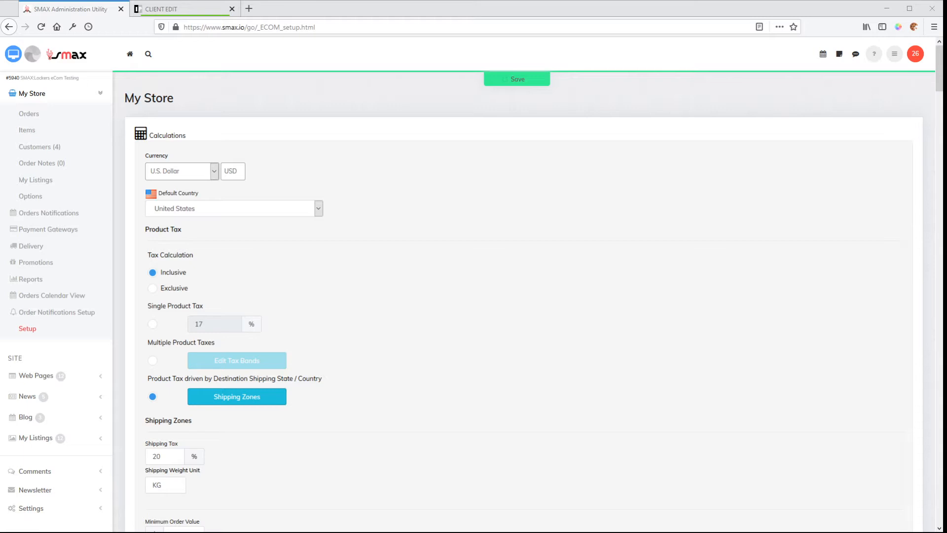
Open the first customer's record from the store's customer list and review its contact details, customised fields, billing address and delivery address.
{"action": "left_click", "coordinate": [61, 147]}
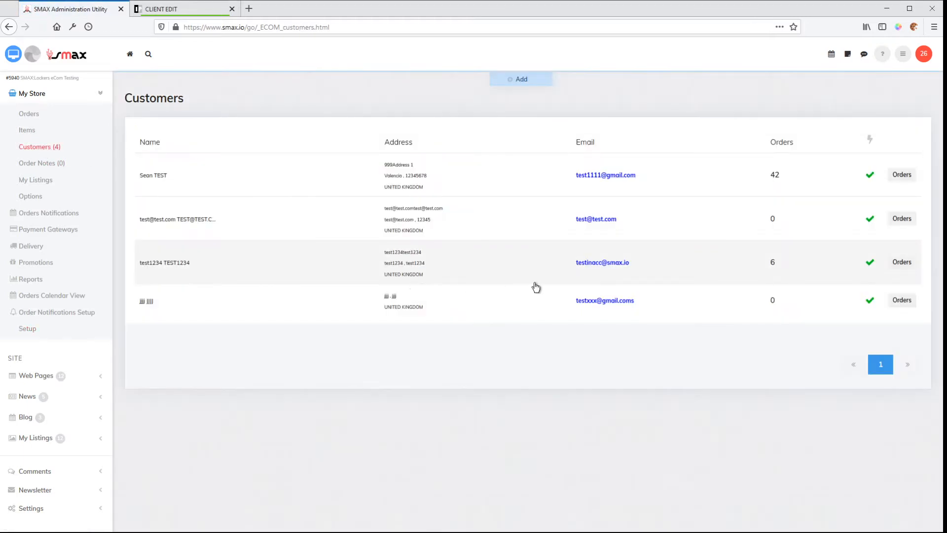
{"action": "left_click", "coordinate": [296, 185]}
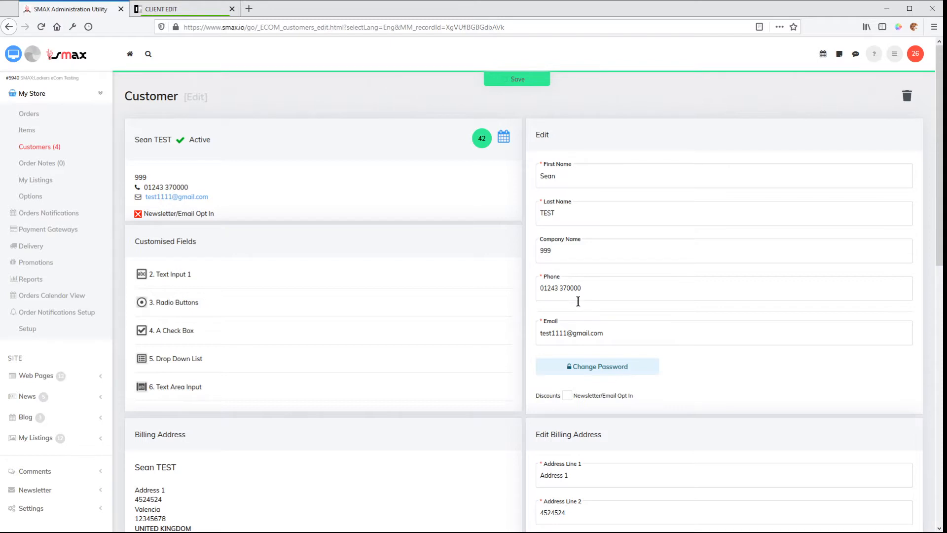
{"action": "scroll", "coordinate": [589, 347], "scroll_direction": "down", "scroll_amount": 5}
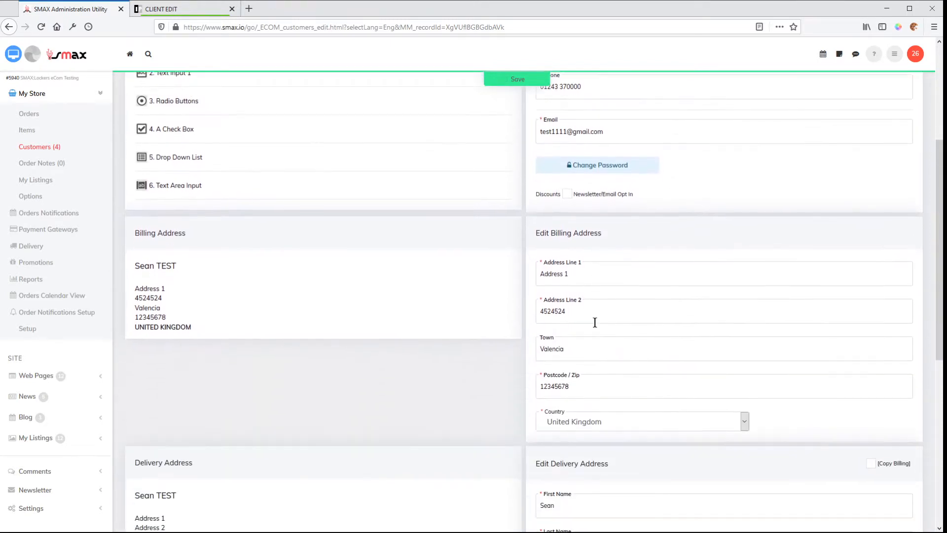
{"action": "scroll", "coordinate": [542, 381], "scroll_direction": "down", "scroll_amount": 8}
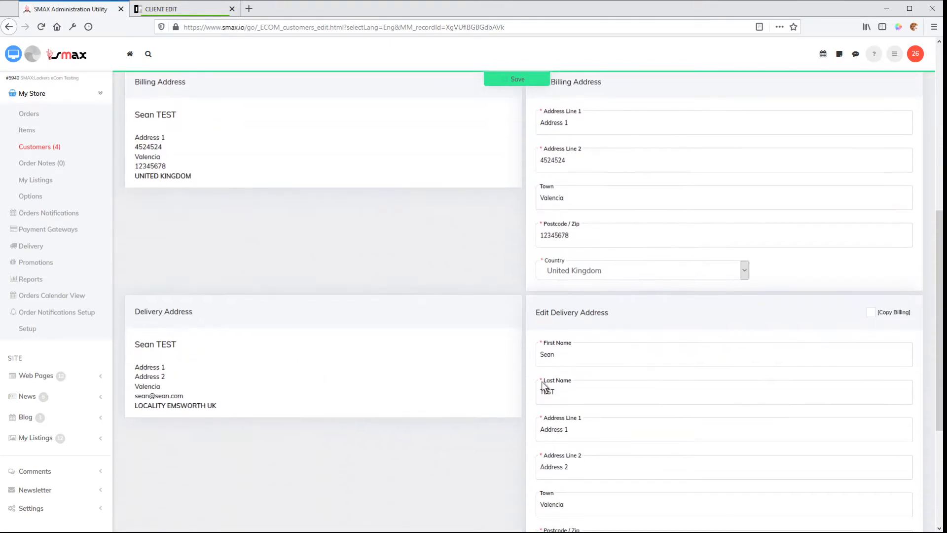
{"action": "scroll", "coordinate": [576, 371], "scroll_direction": "down", "scroll_amount": 1}
{"action": "scroll", "coordinate": [344, 362], "scroll_direction": "up", "scroll_amount": 4}
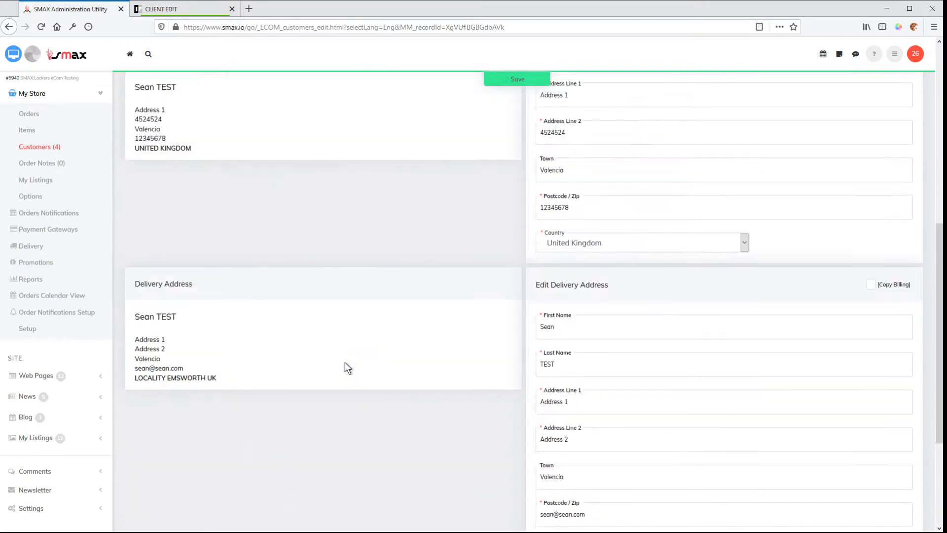
{"action": "scroll", "coordinate": [673, 231], "scroll_direction": "up", "scroll_amount": 2}
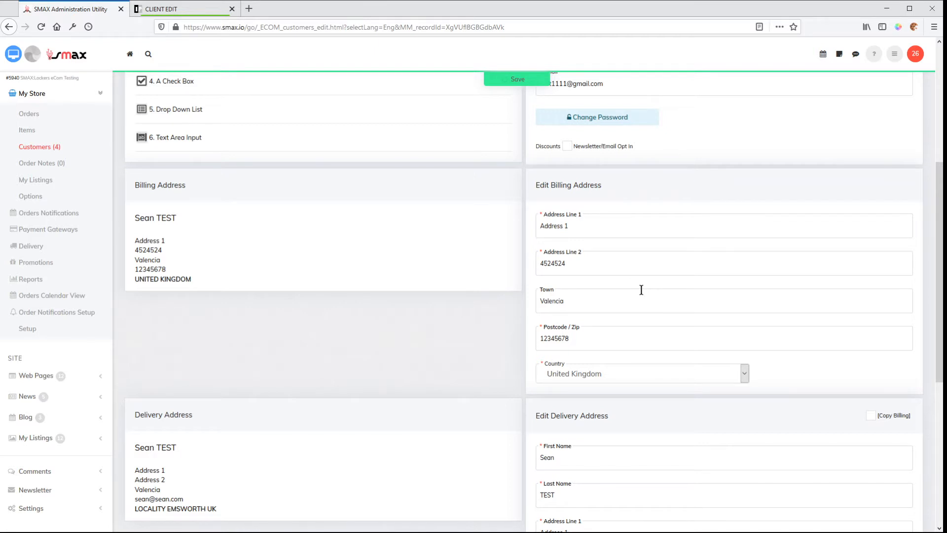
{"action": "scroll", "coordinate": [788, 243], "scroll_direction": "up", "scroll_amount": 3}
{"action": "scroll", "coordinate": [737, 209], "scroll_direction": "up", "scroll_amount": 2}
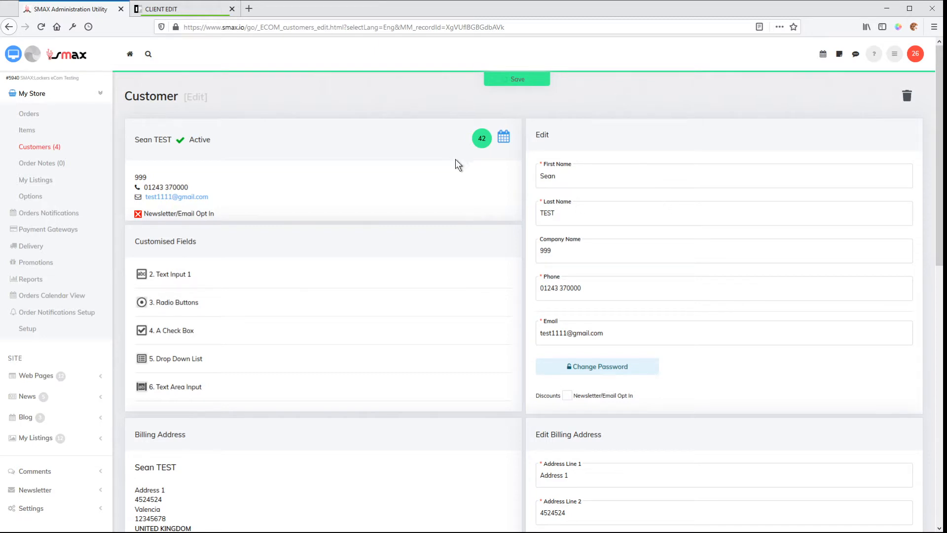
Switch to the storefront's Edit My Account page and review the personal, login, billing address and delivery address sections.
{"action": "left_click", "coordinate": [186, 13]}
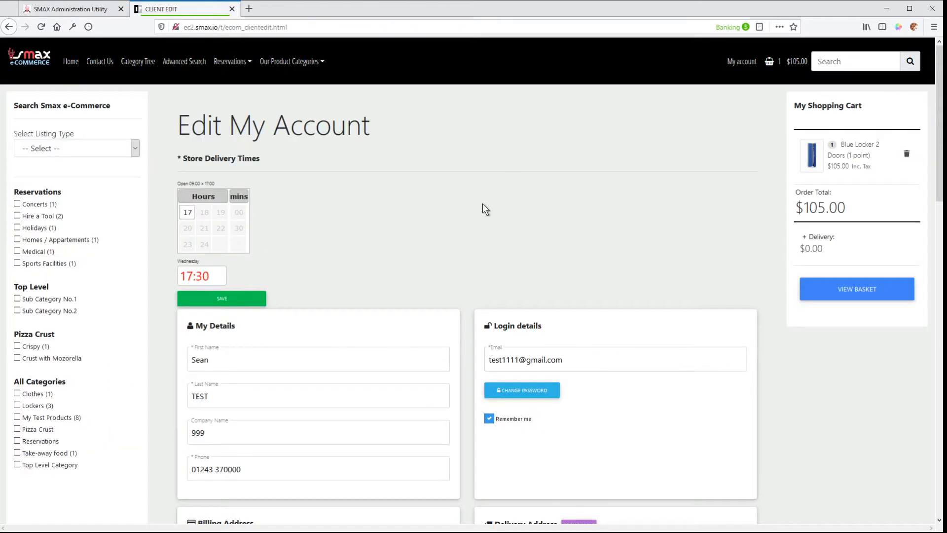
{"action": "scroll", "coordinate": [484, 206], "scroll_direction": "down", "scroll_amount": 2}
{"action": "scroll", "coordinate": [371, 194], "scroll_direction": "down", "scroll_amount": 4}
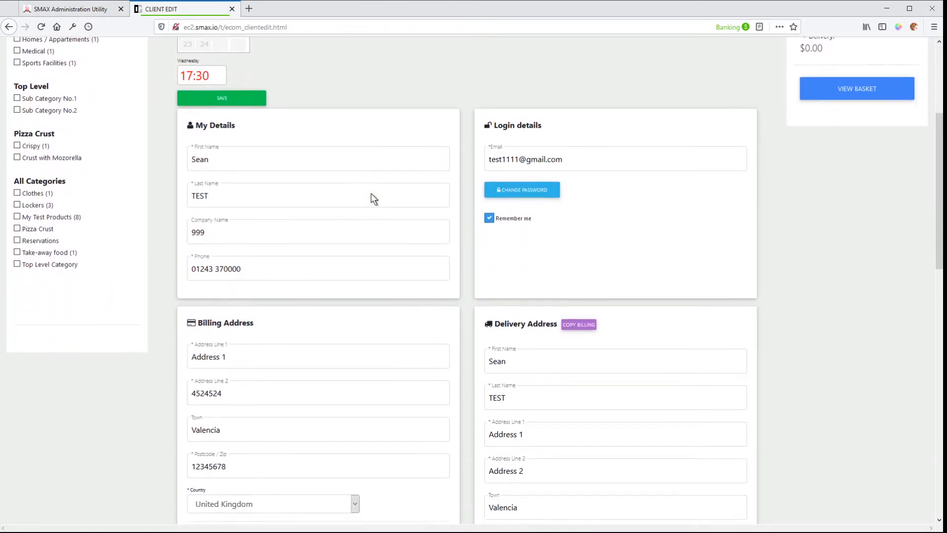
{"action": "scroll", "coordinate": [371, 195], "scroll_direction": "down", "scroll_amount": 1}
{"action": "scroll", "coordinate": [375, 194], "scroll_direction": "up", "scroll_amount": 2}
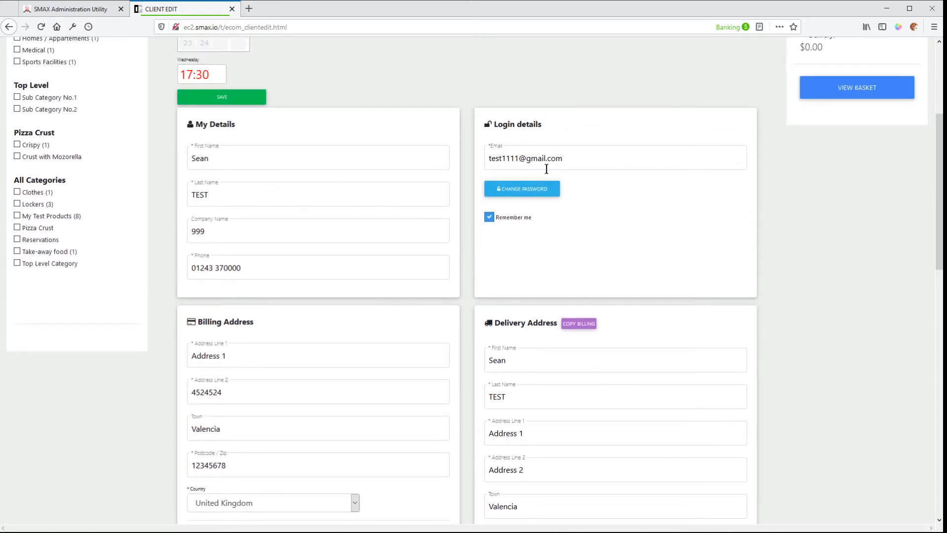
{"action": "scroll", "coordinate": [597, 257], "scroll_direction": "down", "scroll_amount": 3}
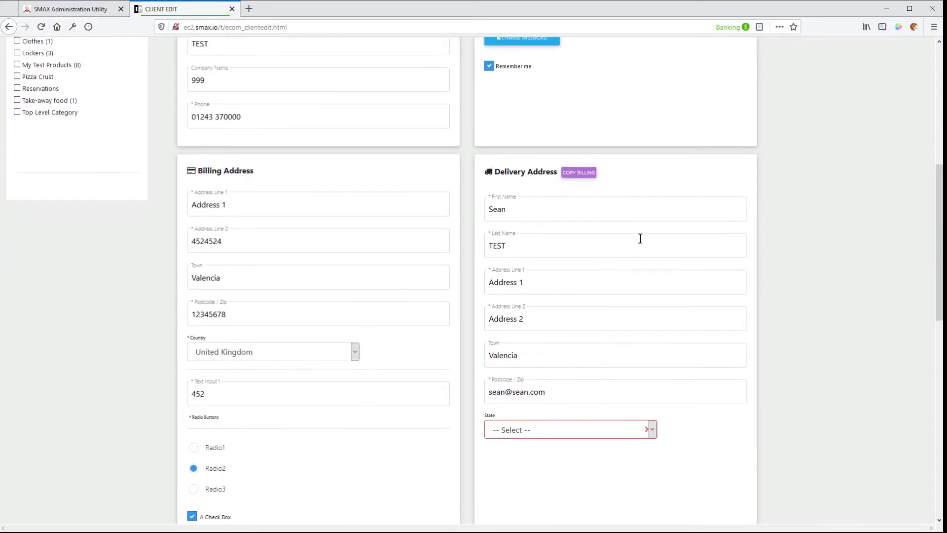
{"action": "scroll", "coordinate": [591, 259], "scroll_direction": "down", "scroll_amount": 1}
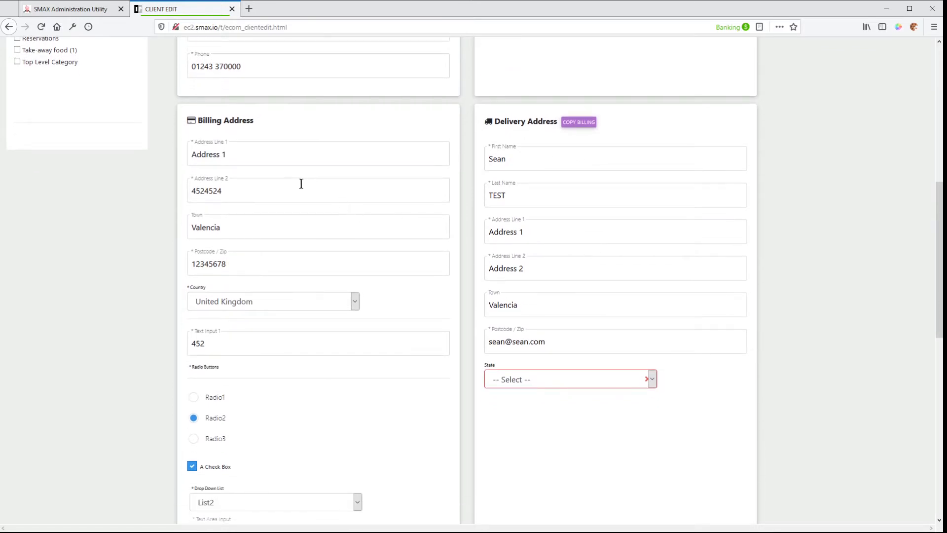
{"action": "scroll", "coordinate": [397, 300], "scroll_direction": "down", "scroll_amount": 2}
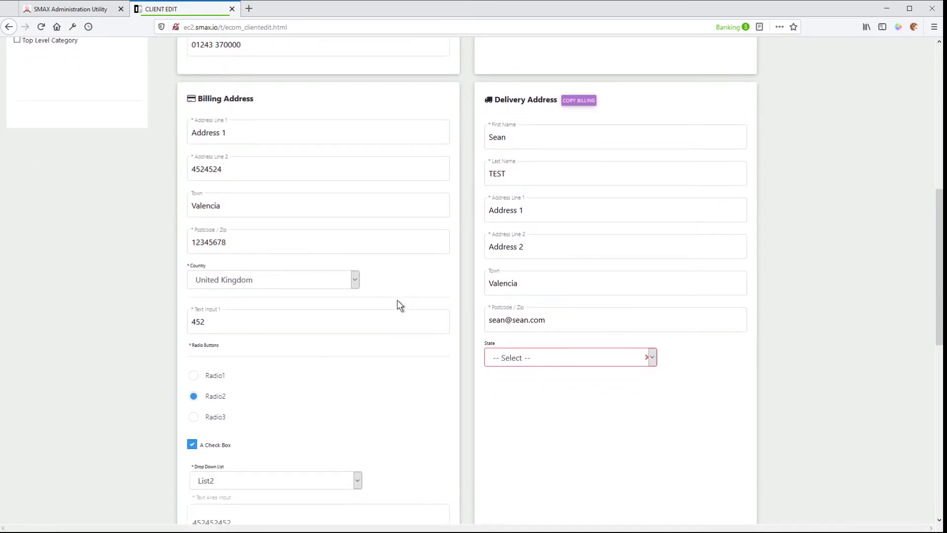
Examine the customised fields on the account page, from Text Input 1 to Text Area Input, and the Store Delivery Times field.
{"action": "left_click", "coordinate": [238, 241]}
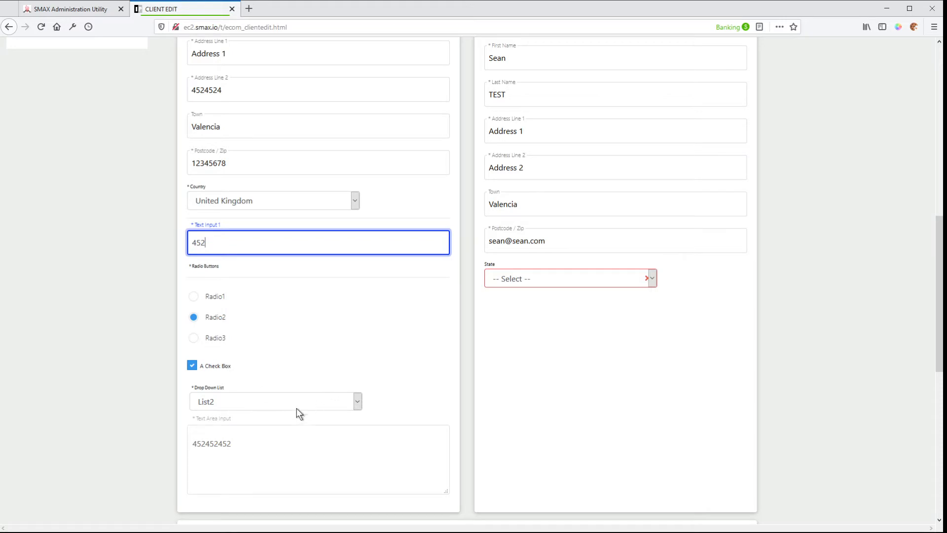
{"action": "left_click", "coordinate": [271, 441]}
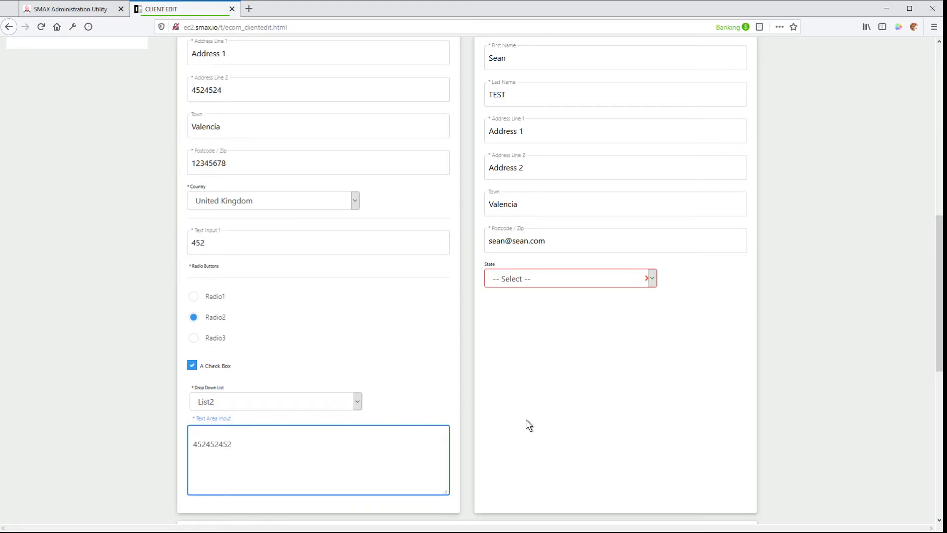
{"action": "scroll", "coordinate": [492, 418], "scroll_direction": "up", "scroll_amount": 8}
{"action": "scroll", "coordinate": [492, 418], "scroll_direction": "up", "scroll_amount": 2}
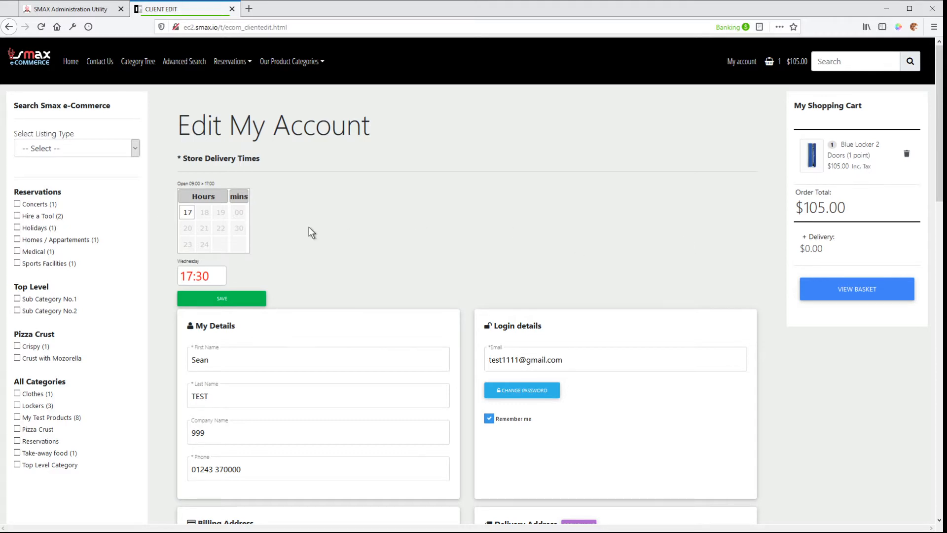
{"action": "scroll", "coordinate": [293, 264], "scroll_direction": "down", "scroll_amount": 10}
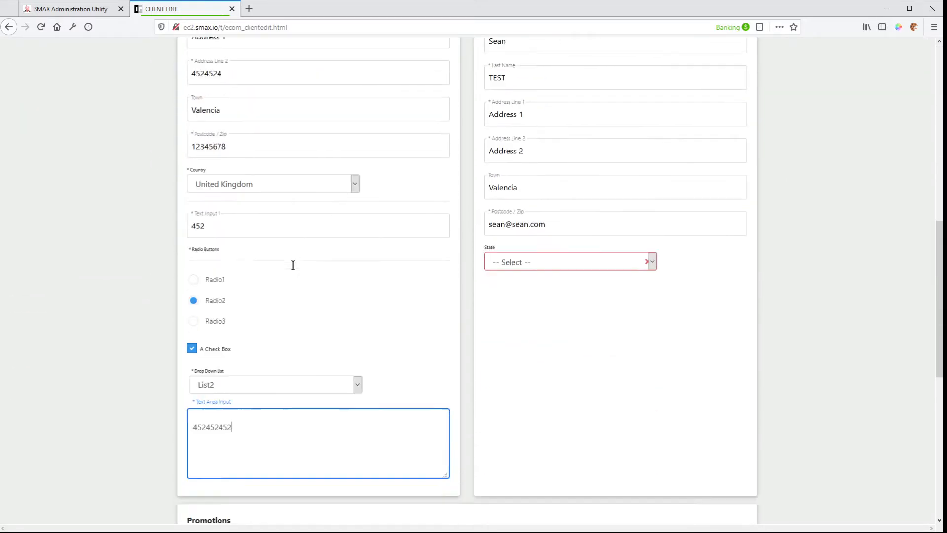
{"action": "scroll", "coordinate": [293, 265], "scroll_direction": "down", "scroll_amount": 3}
{"action": "scroll", "coordinate": [534, 278], "scroll_direction": "up", "scroll_amount": 5}
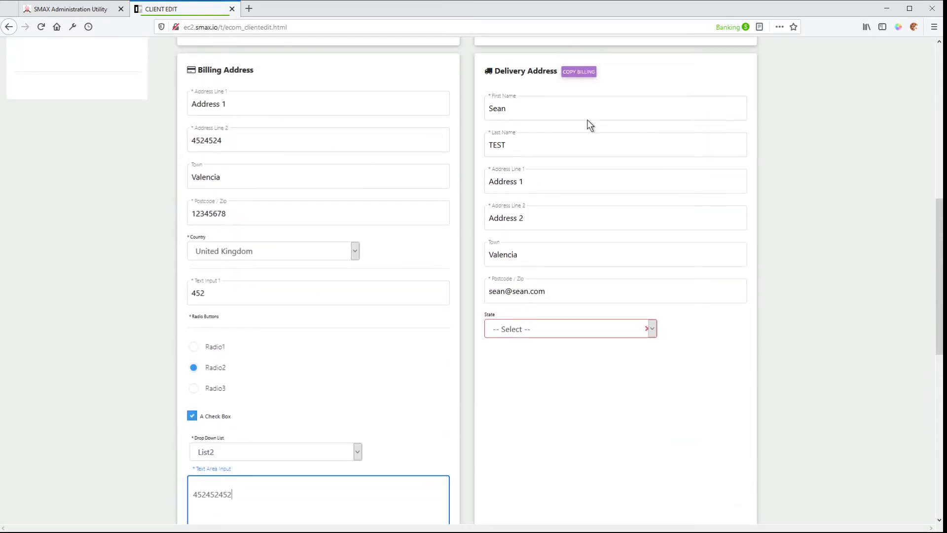
Return to the customer record in the SMAX administration and check its Customised Fields list.
{"action": "left_click", "coordinate": [55, 8]}
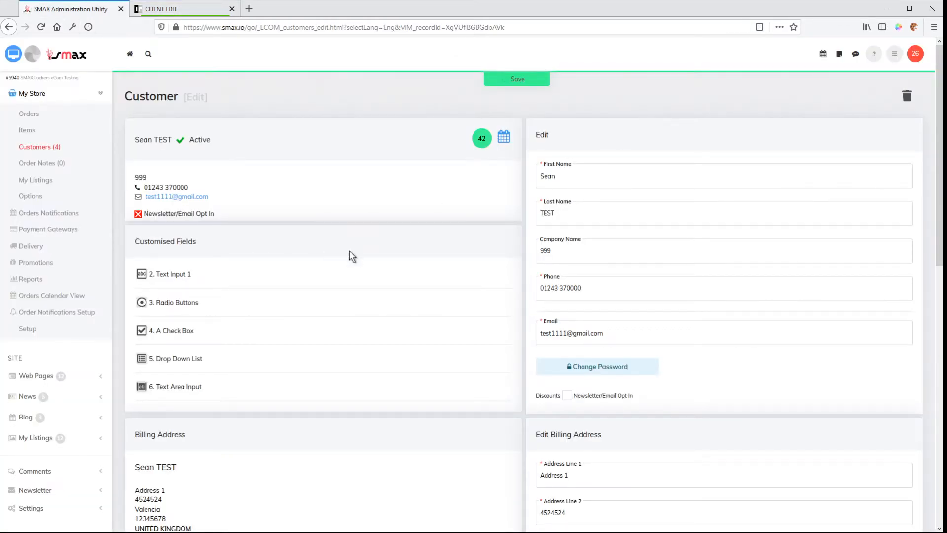
{"action": "scroll", "coordinate": [349, 251], "scroll_direction": "down", "scroll_amount": 4}
{"action": "scroll", "coordinate": [349, 250], "scroll_direction": "up", "scroll_amount": 2}
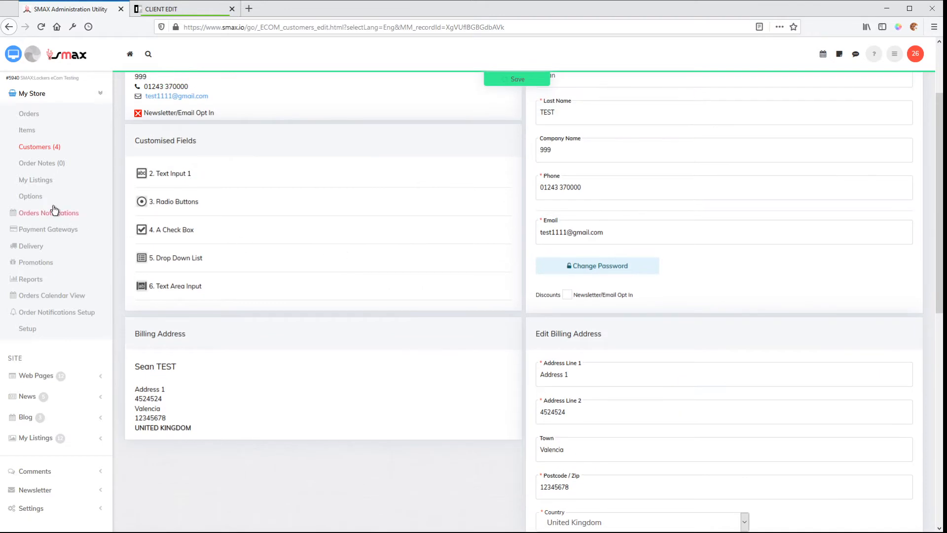
Open the Customised Fields setup from the Customer section of the store setup.
{"action": "left_click", "coordinate": [29, 329]}
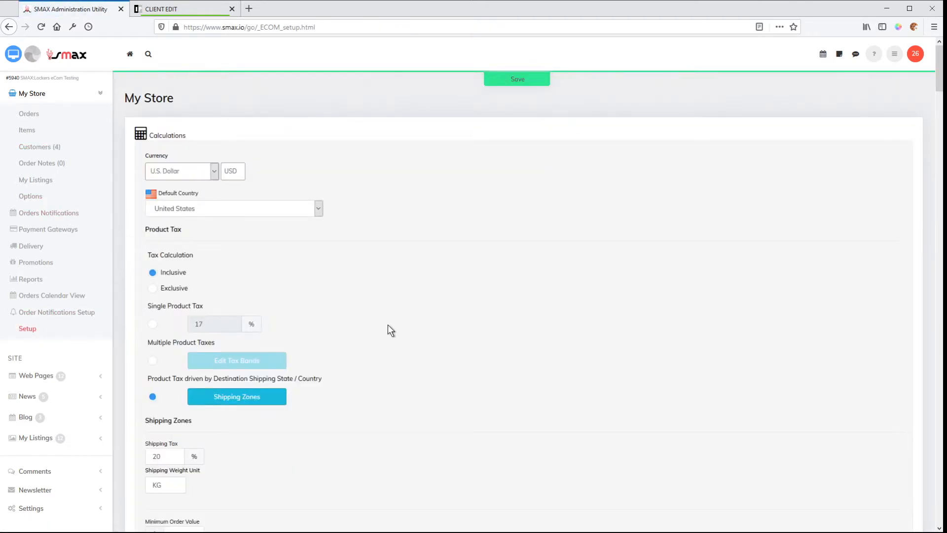
{"action": "scroll", "coordinate": [387, 326], "scroll_direction": "down", "scroll_amount": 13}
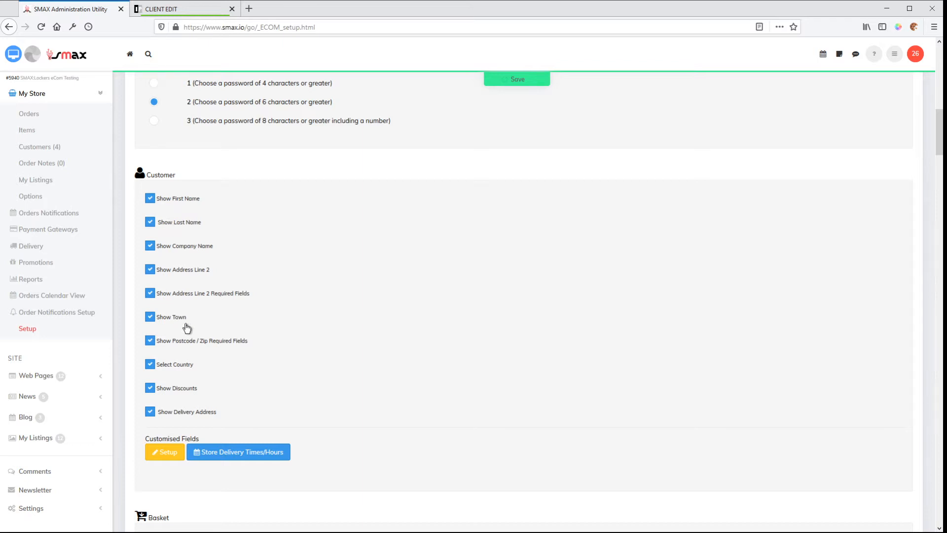
{"action": "left_click", "coordinate": [163, 454]}
{"action": "left_click", "coordinate": [167, 452]}
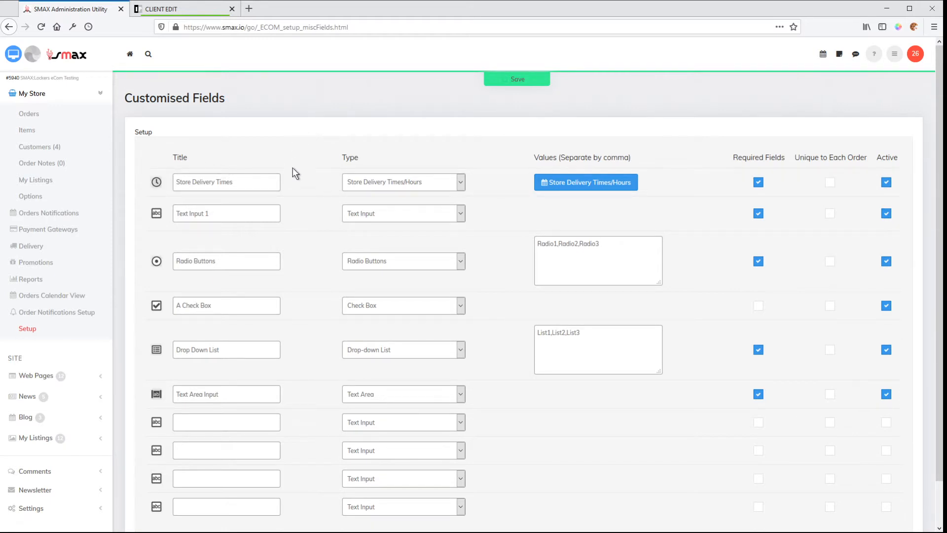
Review the title, type, values, required and active settings of each customised field in the setup table.
{"action": "scroll", "coordinate": [300, 176], "scroll_direction": "down", "scroll_amount": 2}
{"action": "scroll", "coordinate": [302, 173], "scroll_direction": "up", "scroll_amount": 1}
{"action": "scroll", "coordinate": [306, 170], "scroll_direction": "up", "scroll_amount": 1}
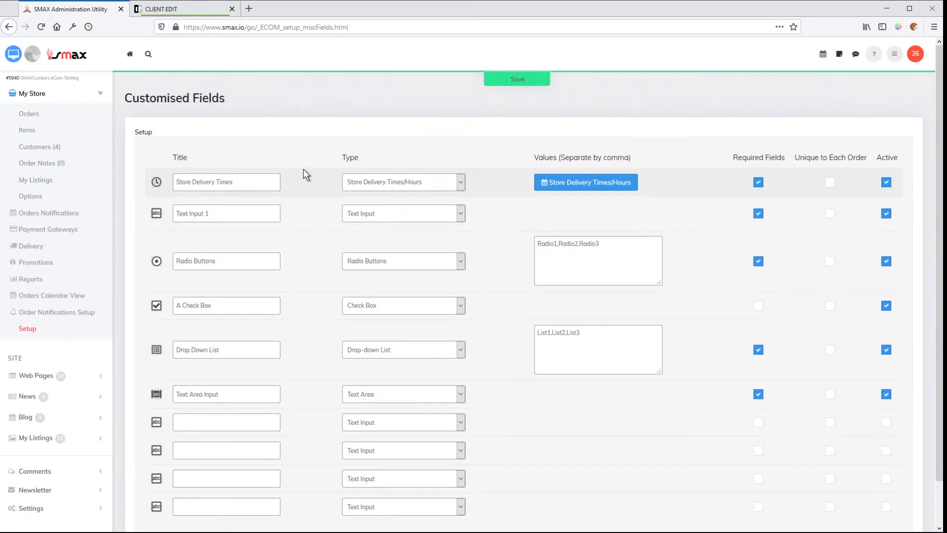
{"action": "scroll", "coordinate": [304, 169], "scroll_direction": "down", "scroll_amount": 2}
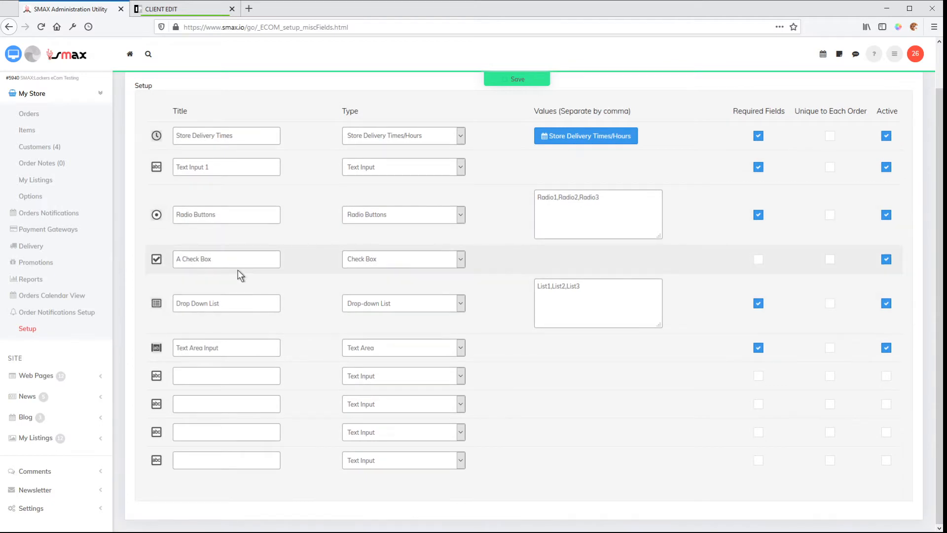
{"action": "left_click", "coordinate": [235, 303]}
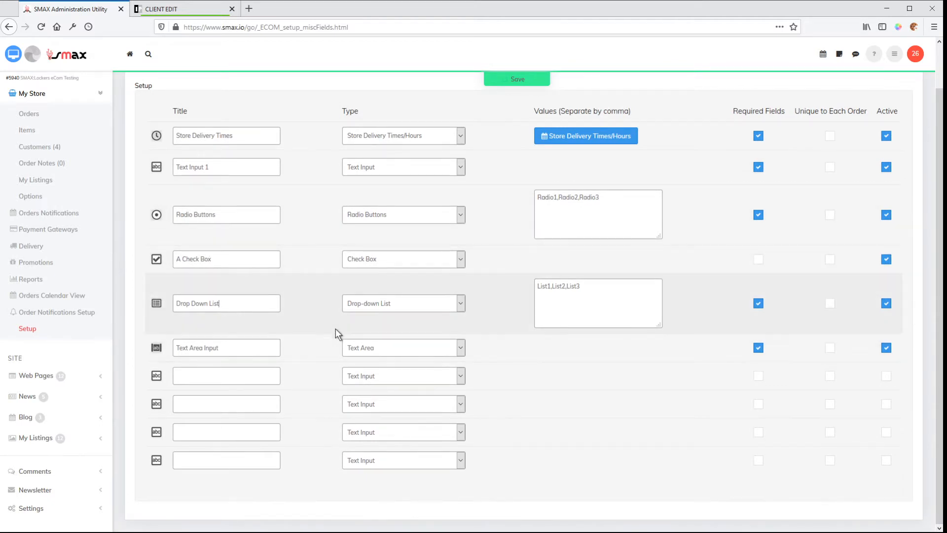
{"action": "scroll", "coordinate": [335, 328], "scroll_direction": "up", "scroll_amount": 2}
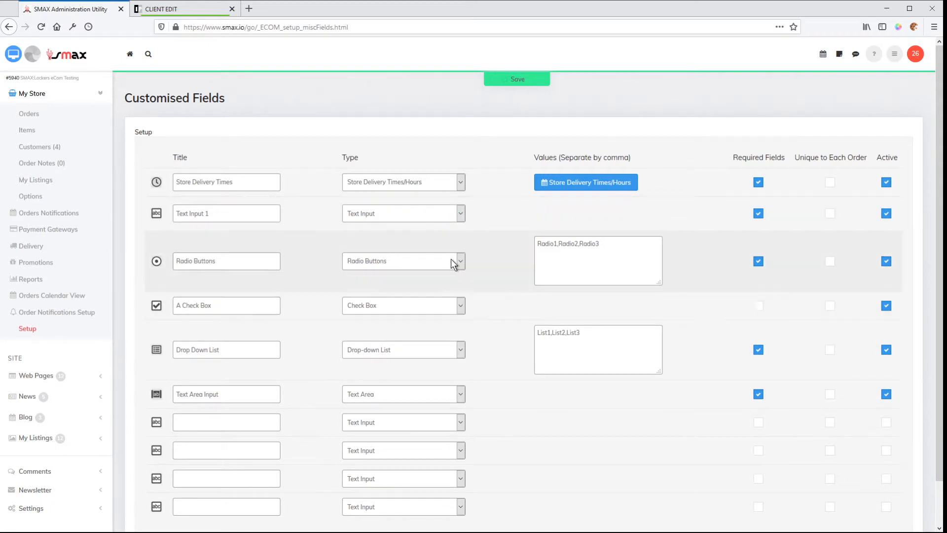
{"action": "scroll", "coordinate": [336, 196], "scroll_direction": "down", "scroll_amount": 1}
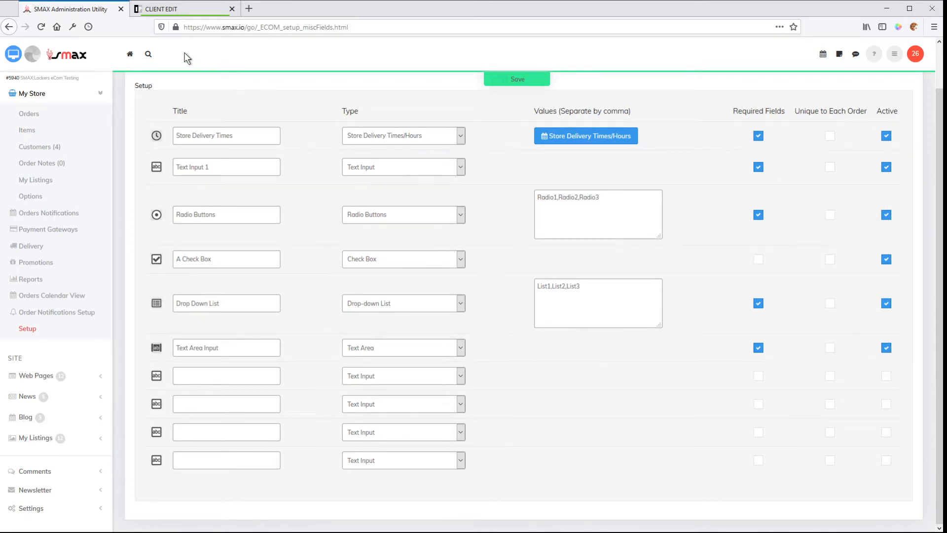
Compare the Text Input 1 and Radio Buttons titles in the setup with the matching fields on the storefront account page.
{"action": "left_click", "coordinate": [159, 12]}
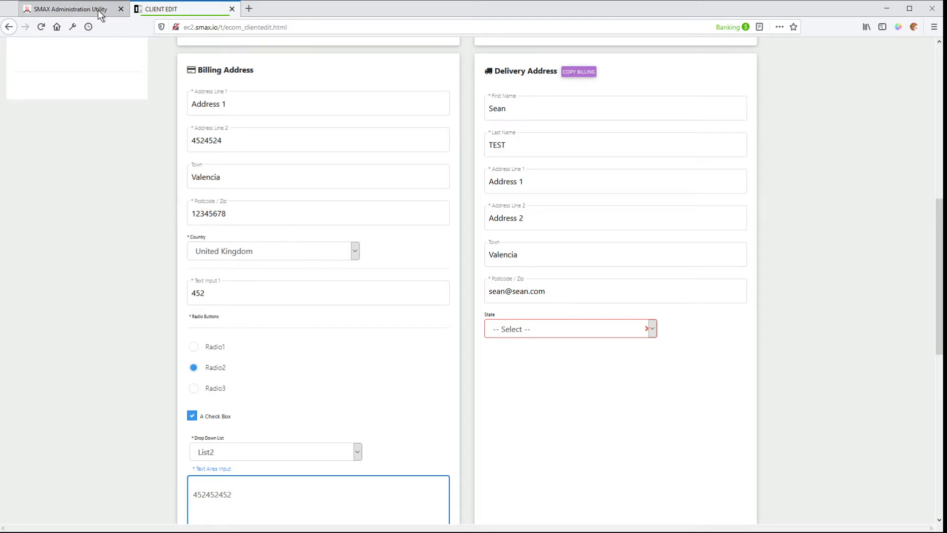
{"action": "left_click", "coordinate": [81, 8]}
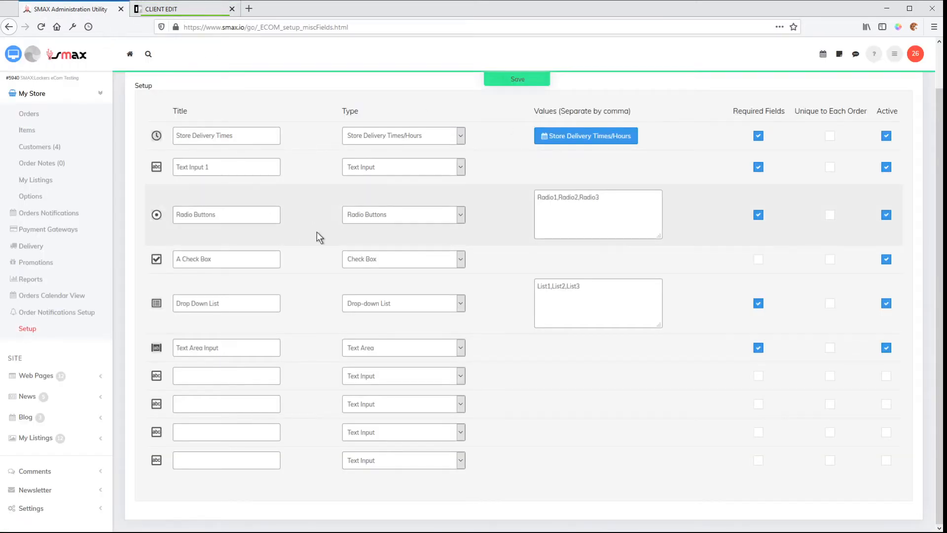
{"action": "scroll", "coordinate": [349, 226], "scroll_direction": "up", "scroll_amount": 2}
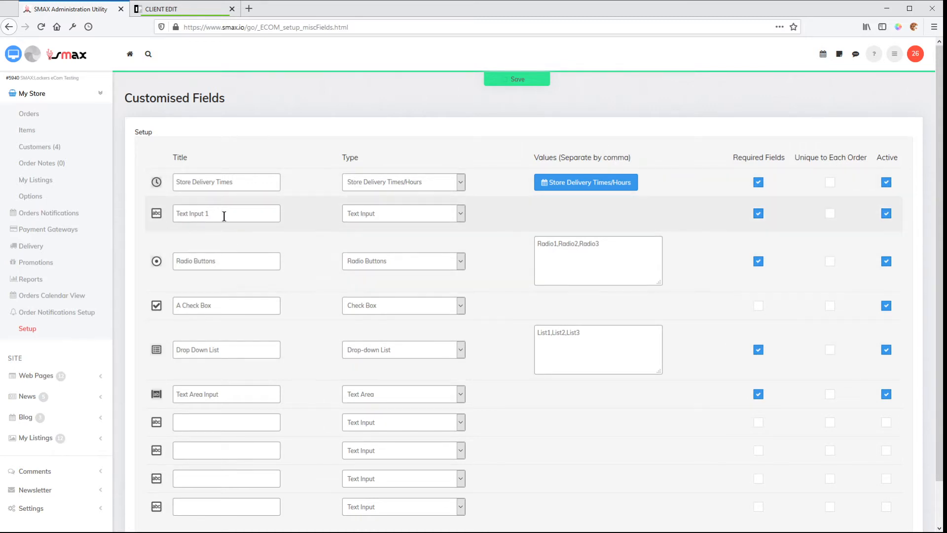
{"action": "left_click", "coordinate": [226, 216]}
{"action": "scroll", "coordinate": [387, 240], "scroll_direction": "down", "scroll_amount": 2}
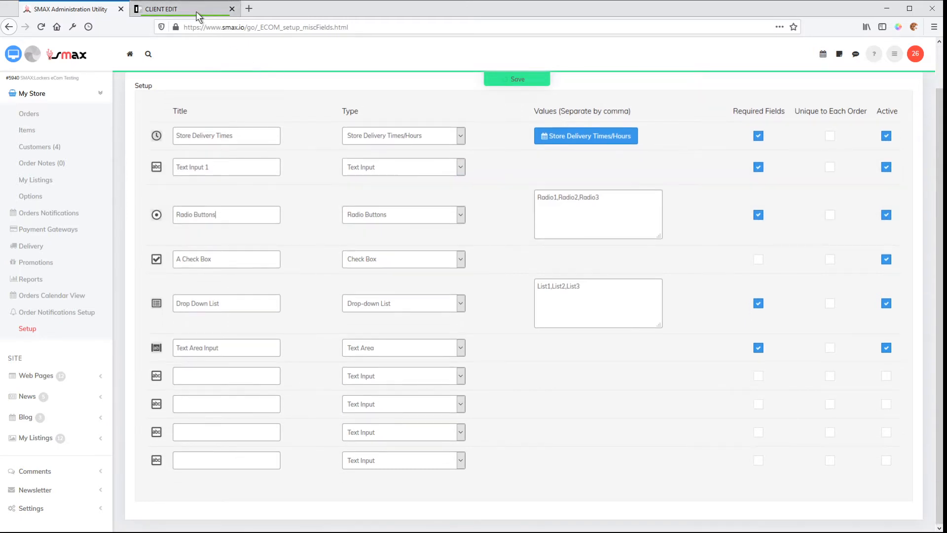
{"action": "left_click", "coordinate": [198, 9]}
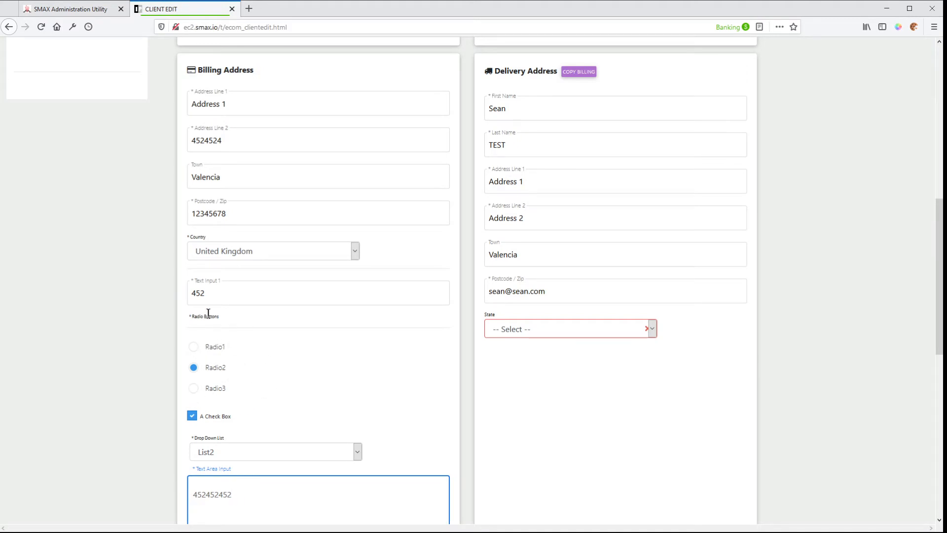
{"action": "left_click", "coordinate": [87, 11]}
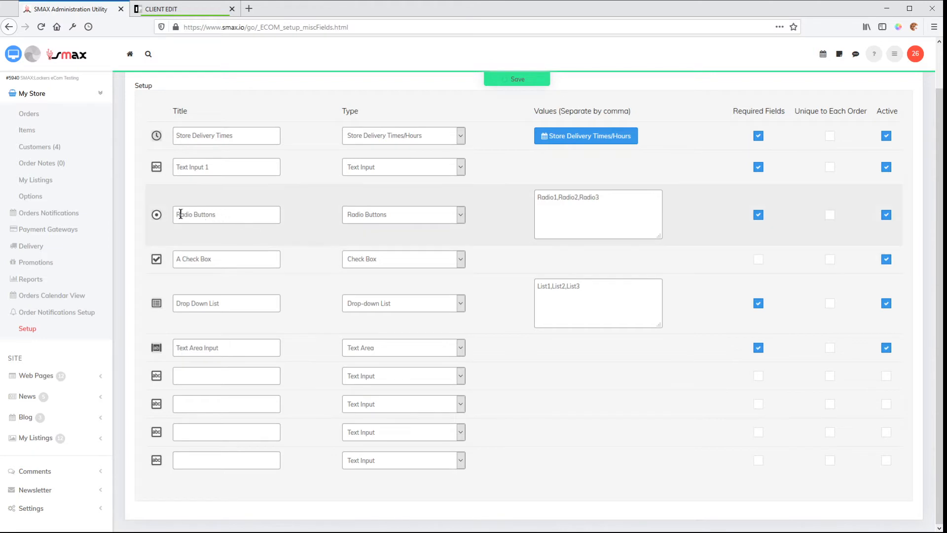
{"action": "left_click", "coordinate": [177, 10]}
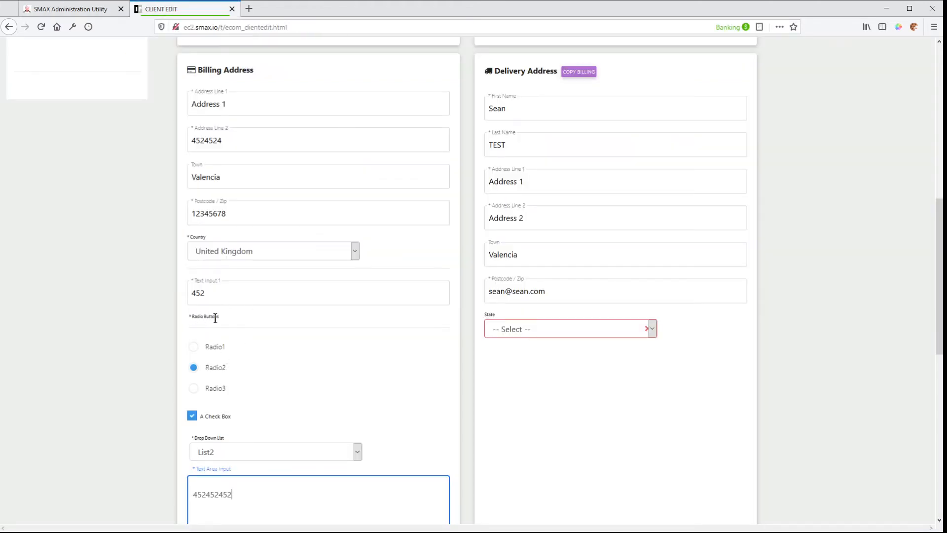
Compare the Radio Buttons values in the setup with the radio options on the storefront account page.
{"action": "left_click", "coordinate": [77, 9]}
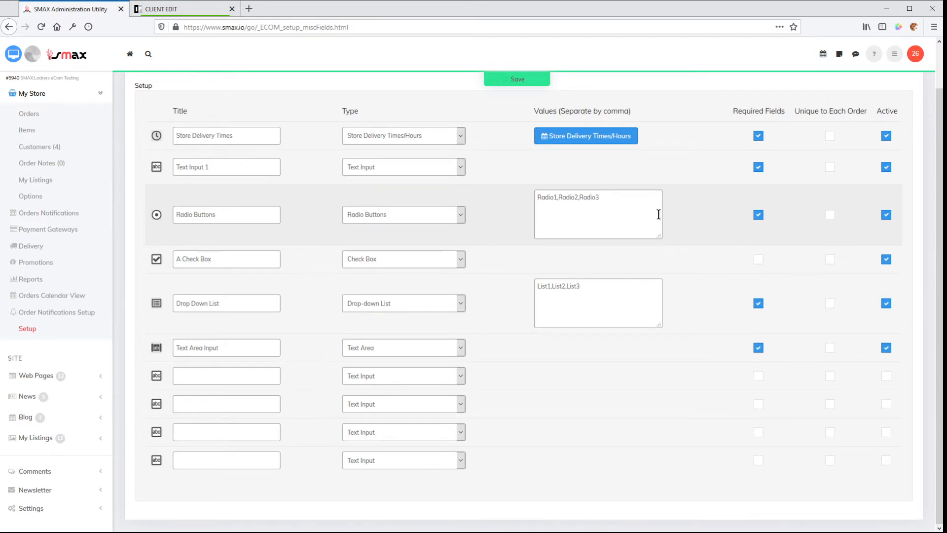
{"action": "left_click", "coordinate": [175, 11]}
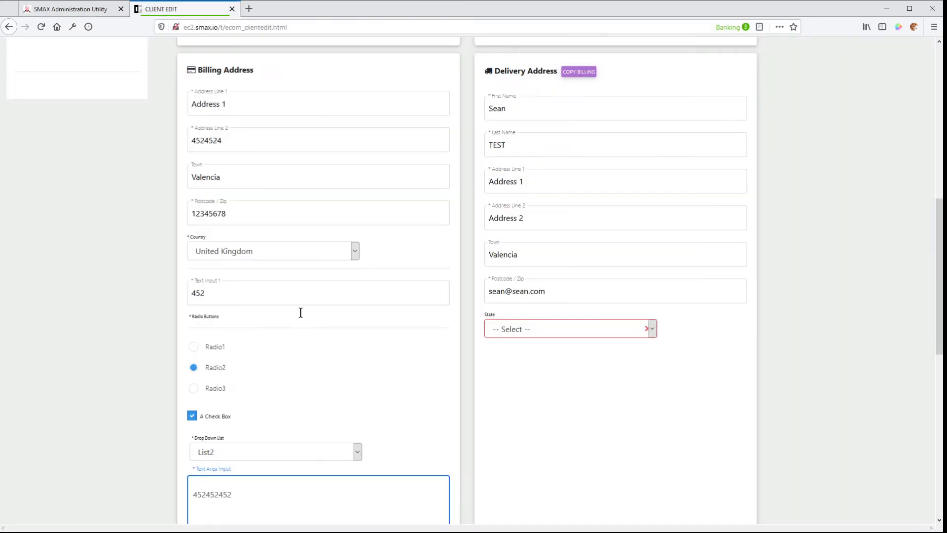
{"action": "left_click", "coordinate": [60, 14]}
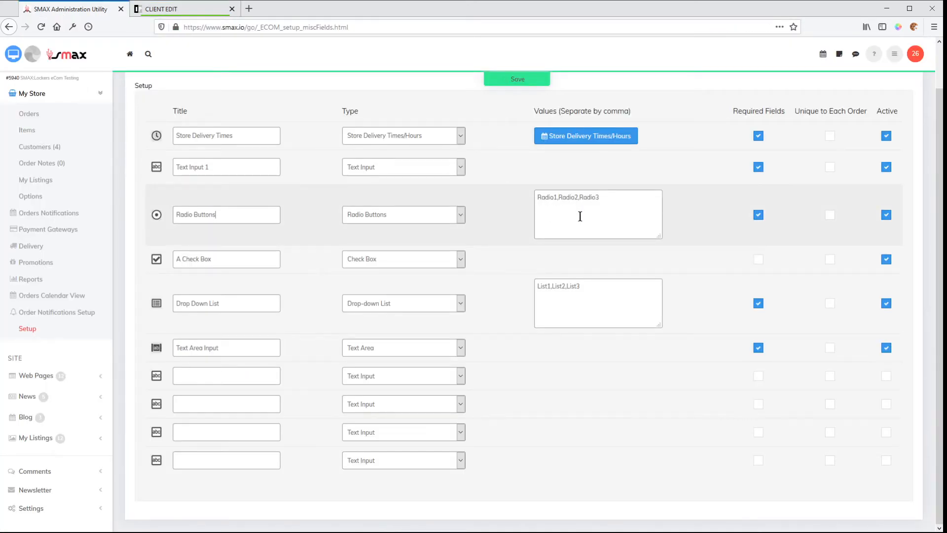
Add Radio4 to the values of the Radio Buttons field and save the customised fields setup.
{"action": "left_click", "coordinate": [613, 194]}
{"action": "key", "text": "Left"}
{"action": "key", "text": "Left"}
{"action": "key", "text": "Left"}
{"action": "key", "text": "Left"}
{"action": "key", "text": "Left"}
{"action": "key", "text": "Left"}
{"action": "left_click_drag", "start_coordinate": [599, 197], "coordinate": [580, 197]}
{"action": "left_click", "coordinate": [605, 198]}
{"action": "type", "text": ",Radio3"}
{"action": "type", "text": "4"}
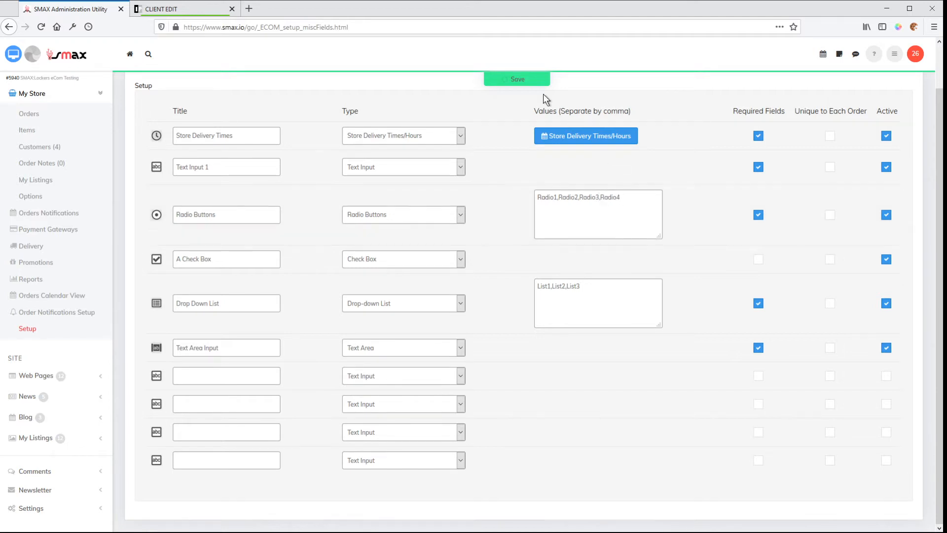
{"action": "left_click", "coordinate": [522, 78]}
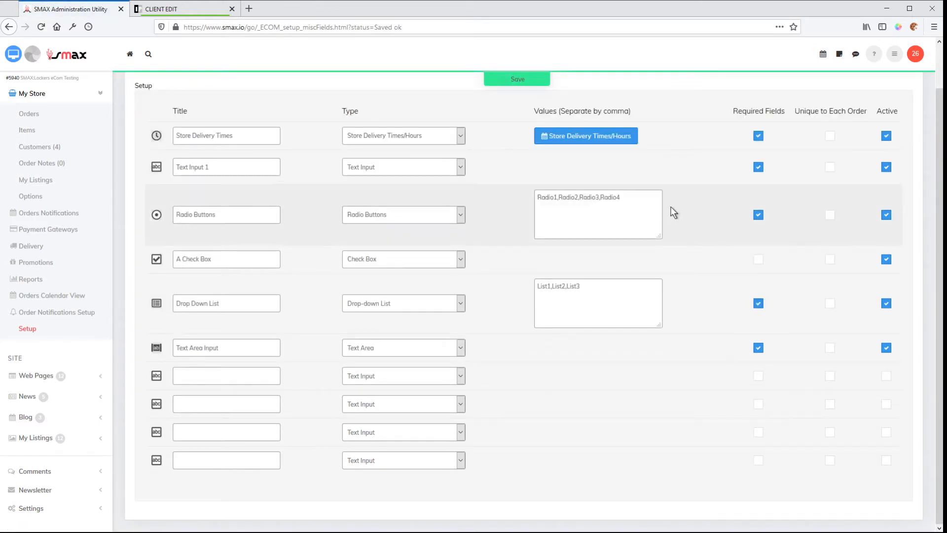
Reload the storefront account page, resending its form data, and check the radio options in the billing section.
{"action": "left_click", "coordinate": [179, 10]}
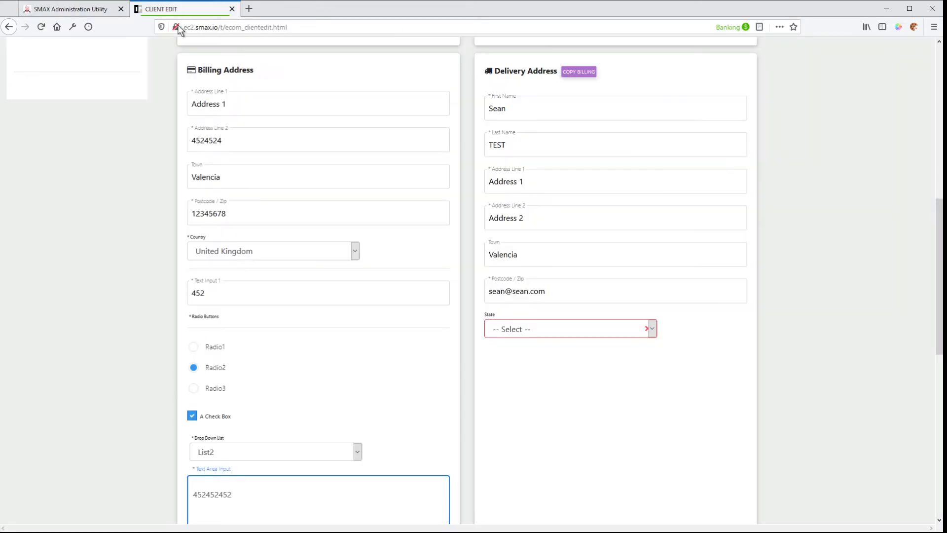
{"action": "left_click", "coordinate": [464, 369]}
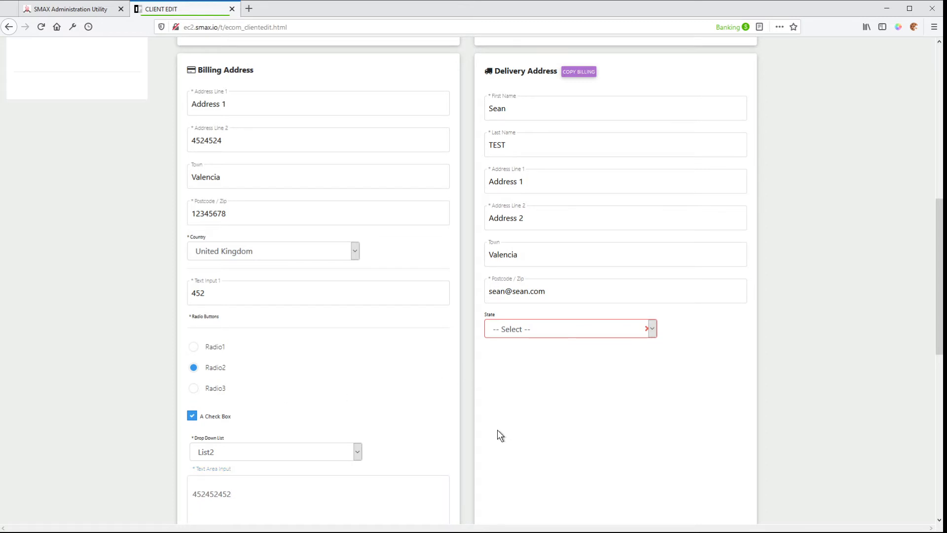
{"action": "key", "text": "F5"}
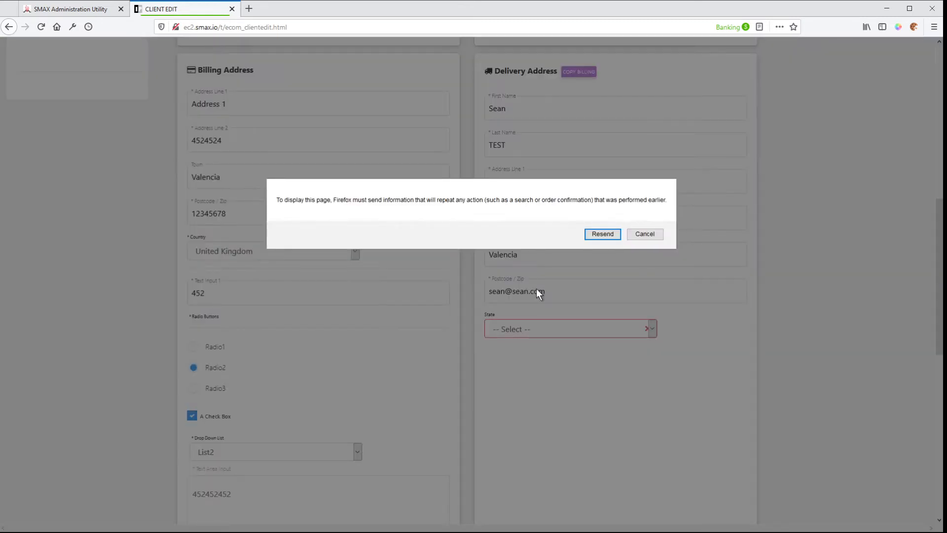
{"action": "left_click", "coordinate": [601, 234]}
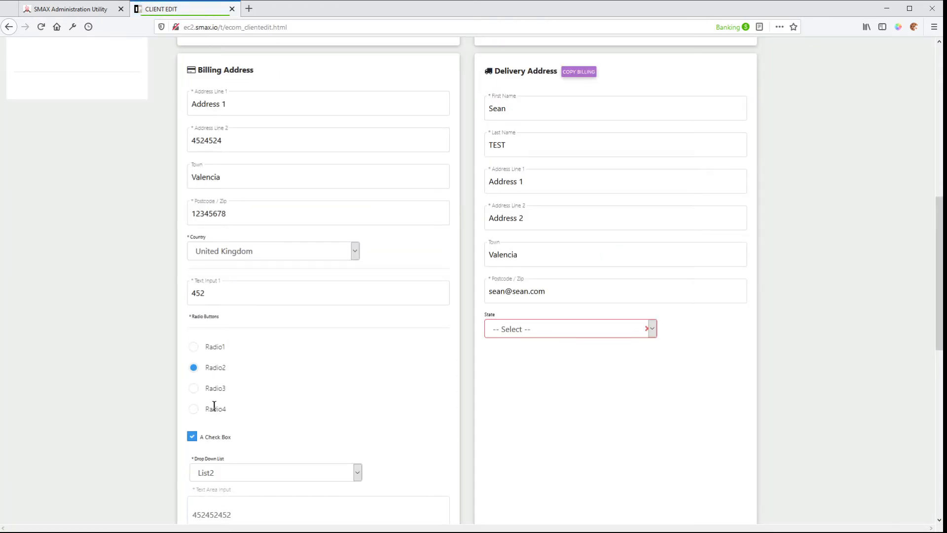
Open the order dated 19/12/2019 in the SMAX administration's order list and review its Customised Fields section.
{"action": "left_click", "coordinate": [69, 9]}
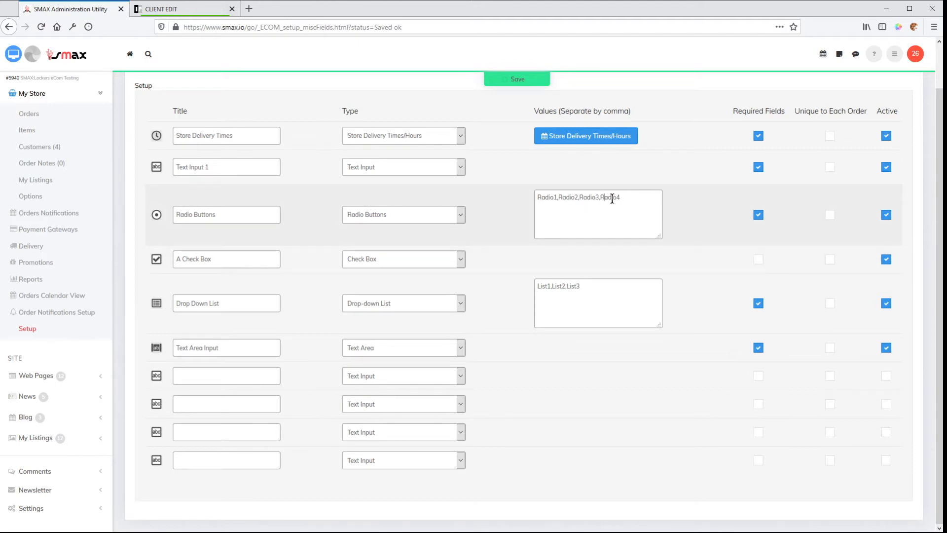
{"action": "left_click", "coordinate": [627, 197]}
{"action": "left_click", "coordinate": [32, 115]}
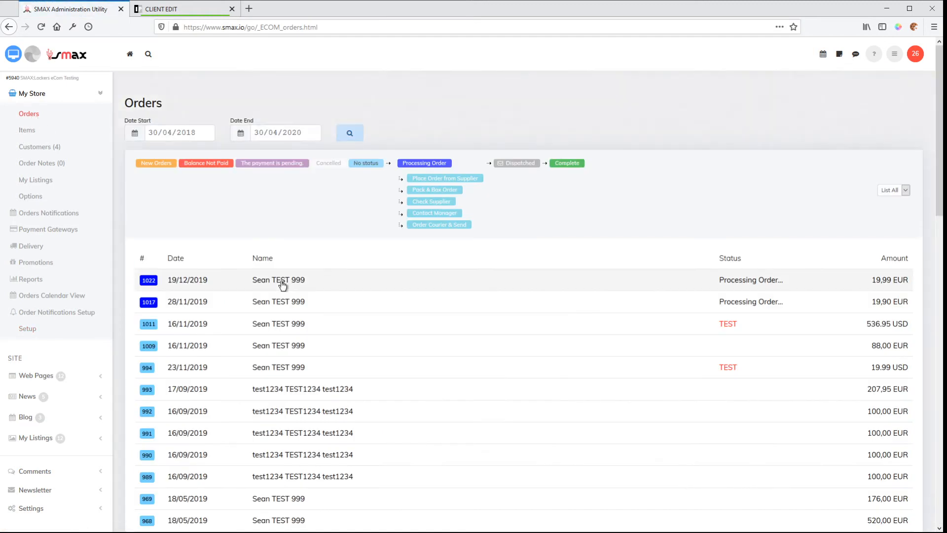
{"action": "left_click", "coordinate": [156, 283]}
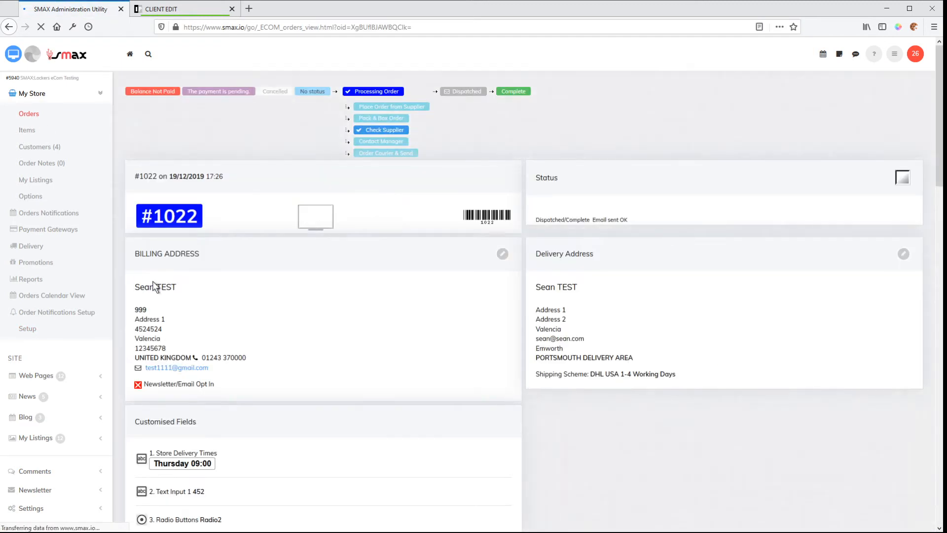
{"action": "scroll", "coordinate": [294, 346], "scroll_direction": "down", "scroll_amount": 3}
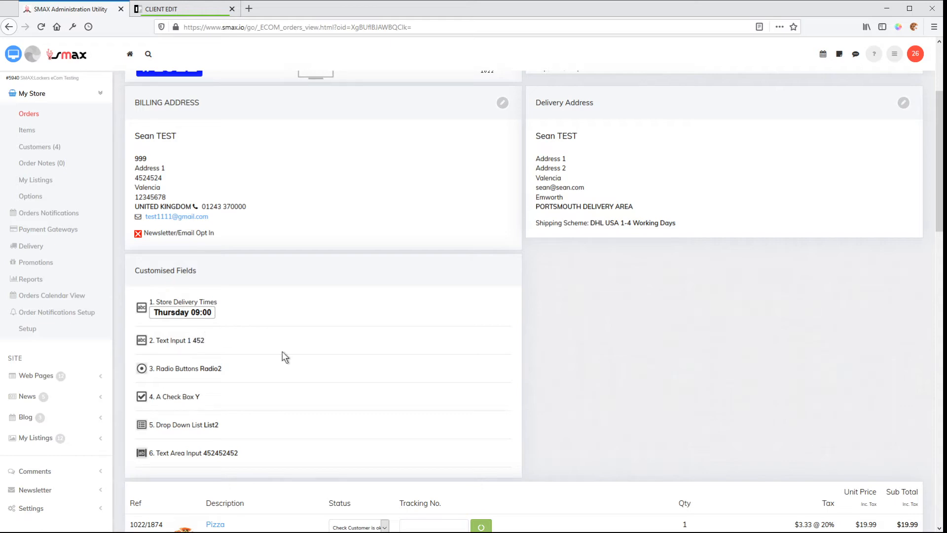
{"action": "scroll", "coordinate": [234, 431], "scroll_direction": "down", "scroll_amount": 5}
{"action": "scroll", "coordinate": [330, 454], "scroll_direction": "up", "scroll_amount": 6}
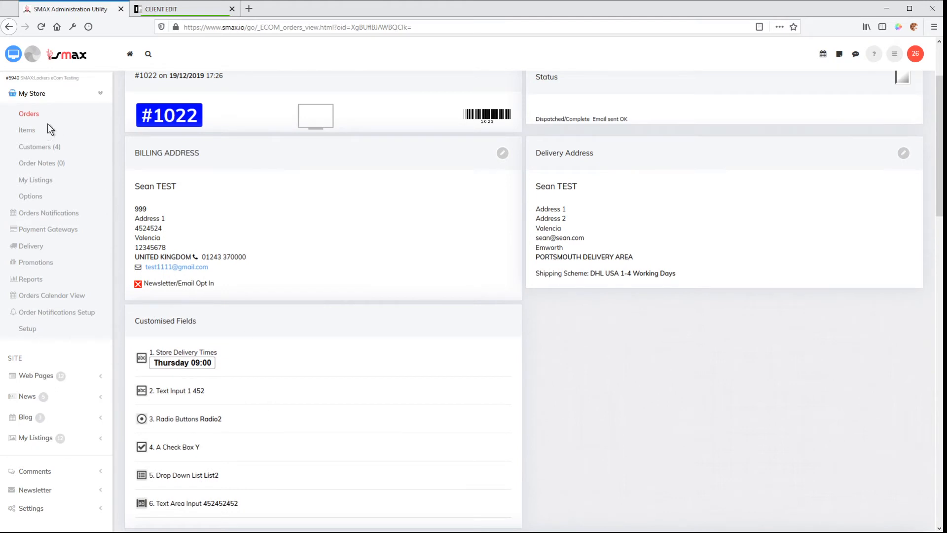
Go from the order back to the Customised Fields table through the store setup.
{"action": "left_click", "coordinate": [27, 328]}
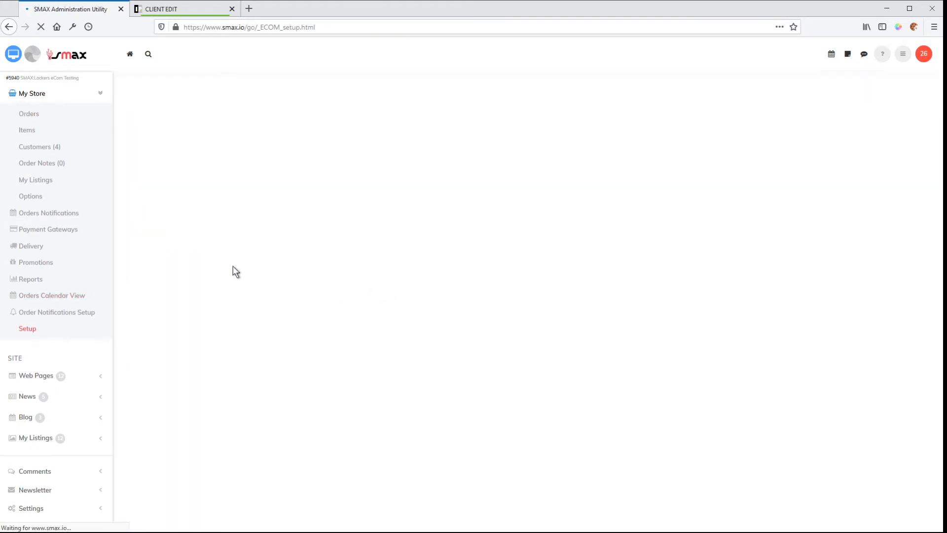
{"action": "scroll", "coordinate": [343, 368], "scroll_direction": "down", "scroll_amount": 10}
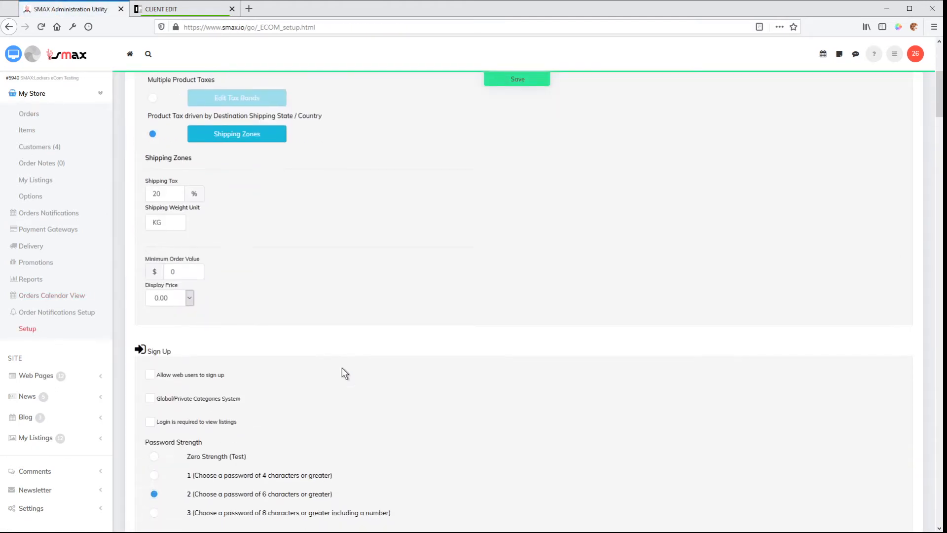
{"action": "scroll", "coordinate": [331, 368], "scroll_direction": "down", "scroll_amount": 5}
{"action": "left_click", "coordinate": [169, 251]}
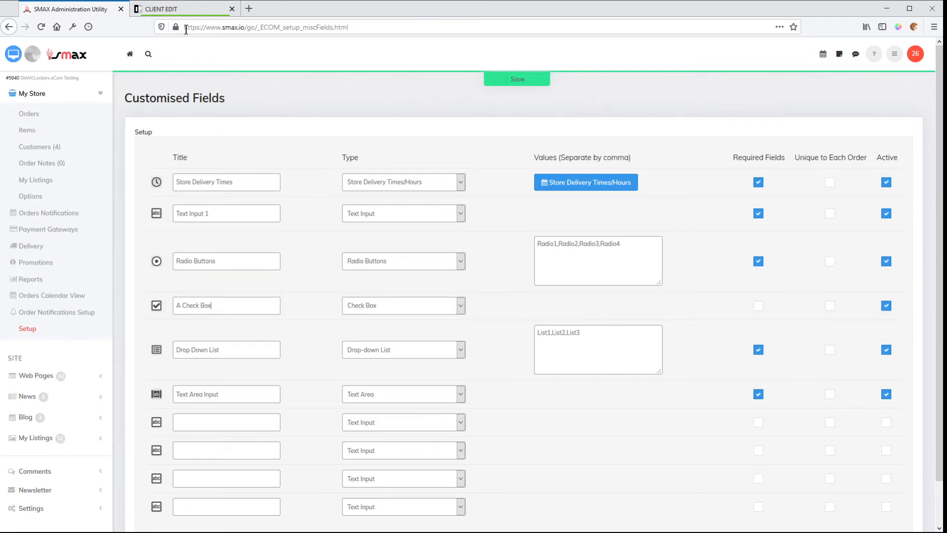
Compare the A Check Box and Drop Down List rows in the setup with the matching fields and list options on the storefront account page.
{"action": "left_click", "coordinate": [179, 10]}
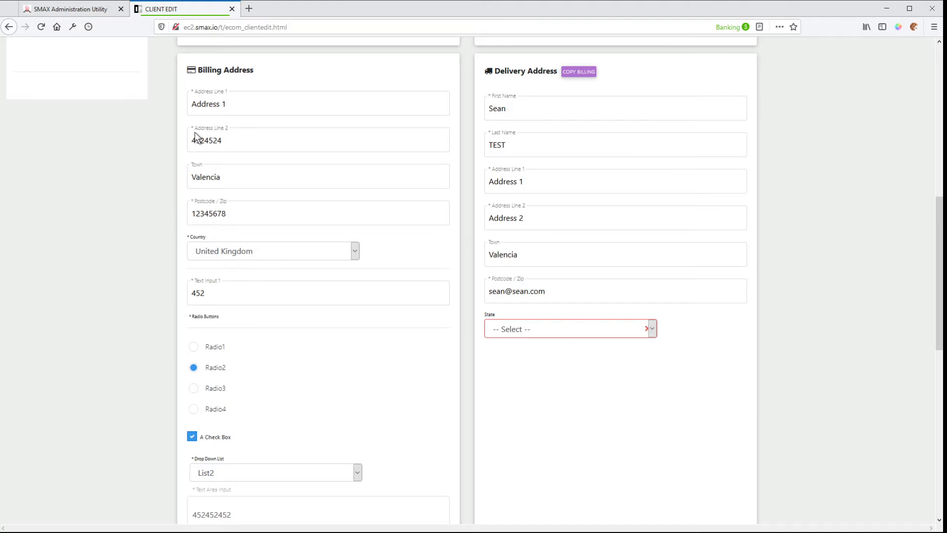
{"action": "left_click", "coordinate": [90, 9]}
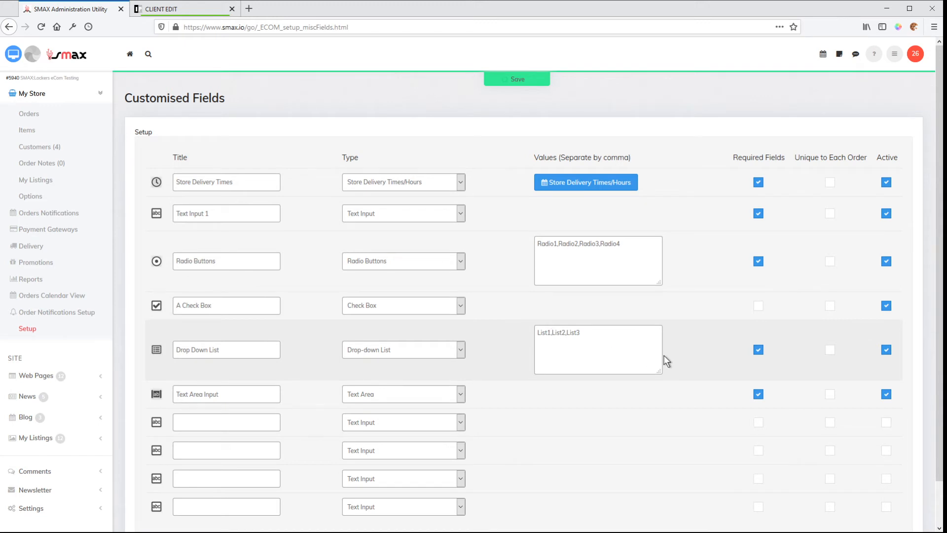
{"action": "left_click", "coordinate": [159, 9]}
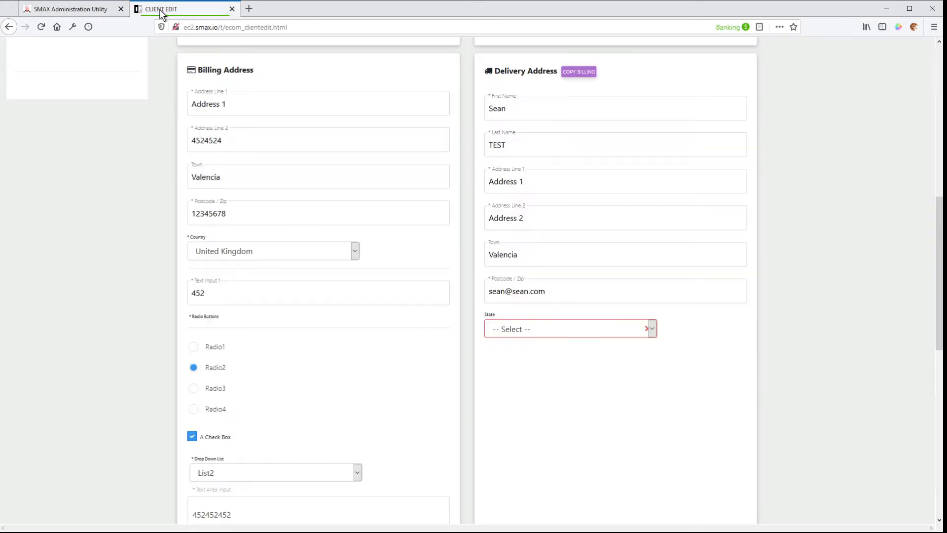
{"action": "scroll", "coordinate": [330, 381], "scroll_direction": "down", "scroll_amount": 2}
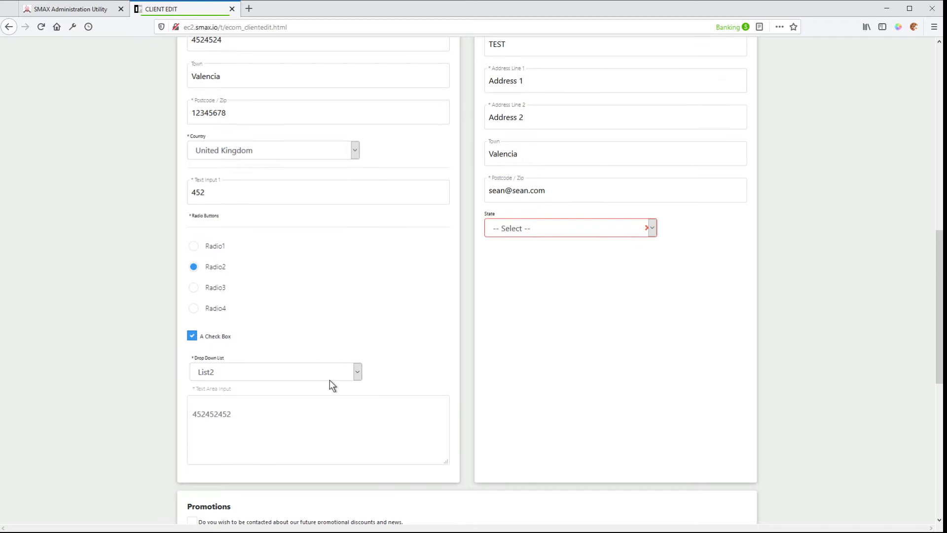
{"action": "left_click", "coordinate": [359, 375]}
{"action": "left_click", "coordinate": [66, 9]}
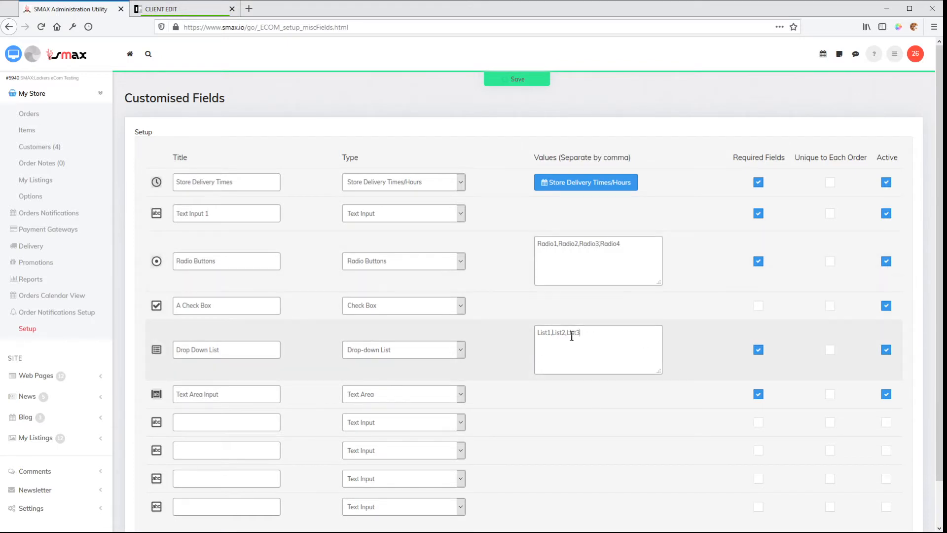
{"action": "left_click", "coordinate": [579, 332]}
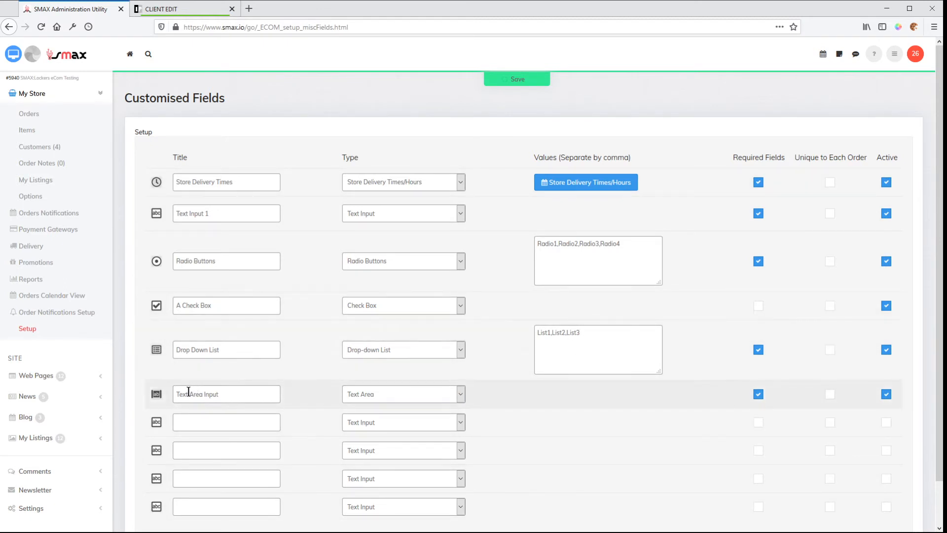
Add a second line reading 112313 to the Text Area Input field on the storefront account page.
{"action": "left_click", "coordinate": [266, 393]}
{"action": "left_click", "coordinate": [163, 10]}
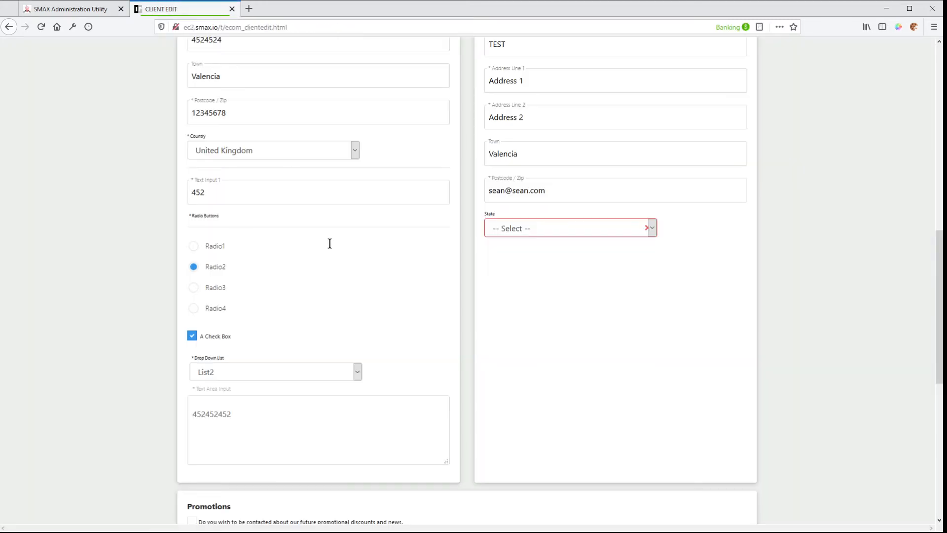
{"action": "left_click", "coordinate": [235, 403]}
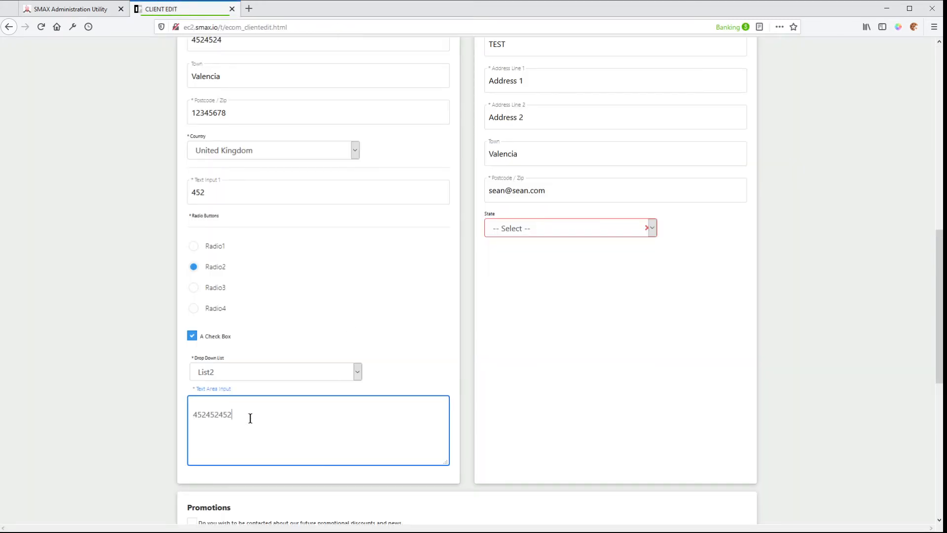
{"action": "key", "text": "Tab"}
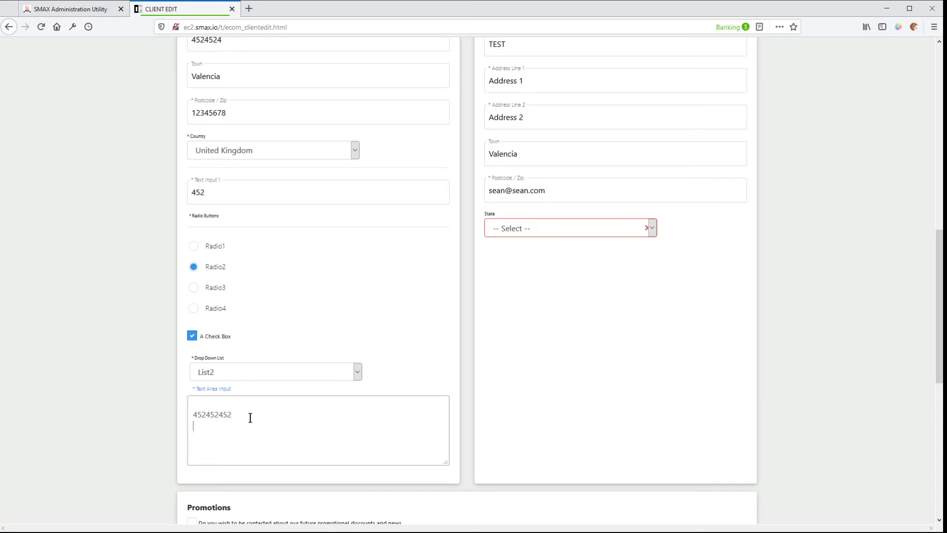
{"action": "type", "text": "112313"}
Compare the single-line Text Input 1 field with the multi-line Text Area Input field on the account page.
{"action": "left_click", "coordinate": [261, 192]}
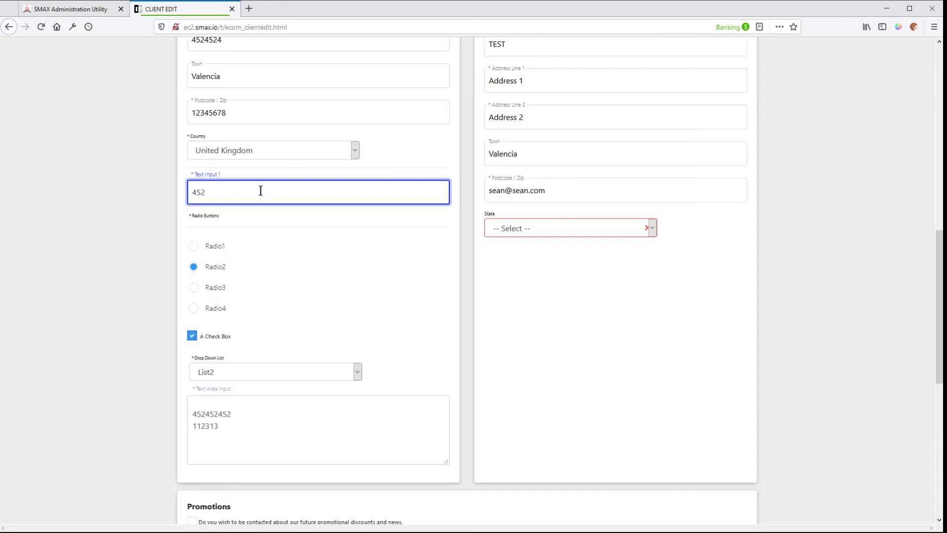
{"action": "left_click", "coordinate": [255, 424]}
{"action": "left_click", "coordinate": [247, 190]}
{"action": "left_click", "coordinate": [246, 424]}
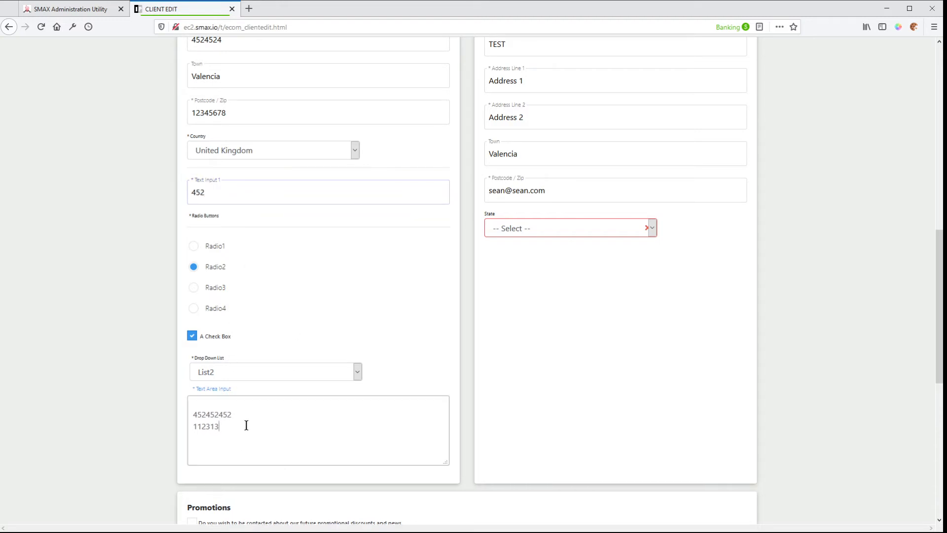
Return to the SMAX administration and look over the empty rows available for further customised fields.
{"action": "left_click", "coordinate": [63, 7]}
{"action": "scroll", "coordinate": [495, 439], "scroll_direction": "down", "scroll_amount": 2}
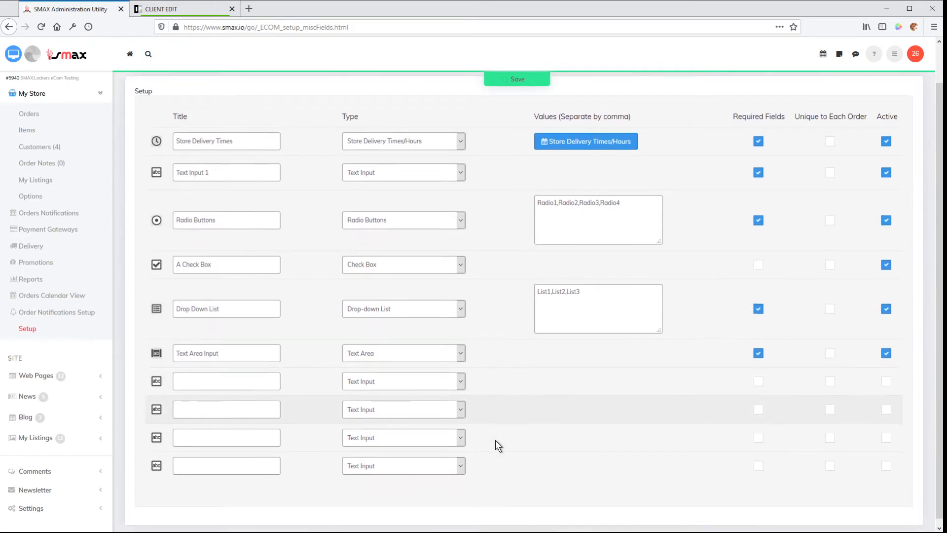
{"action": "left_click", "coordinate": [217, 379]}
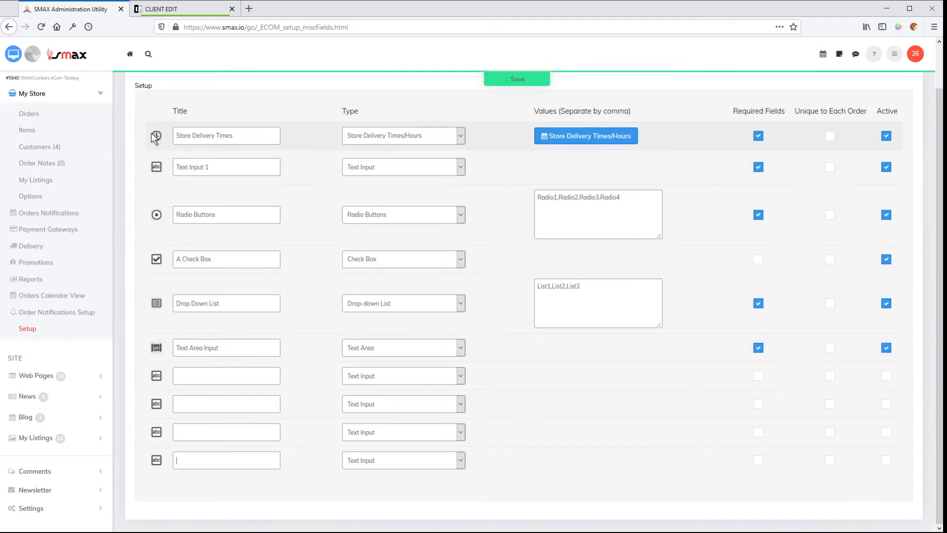
Compare the Store Delivery Times row in the setup with the delivery time selector on the storefront's Edit My Account page.
{"action": "left_click", "coordinate": [160, 11]}
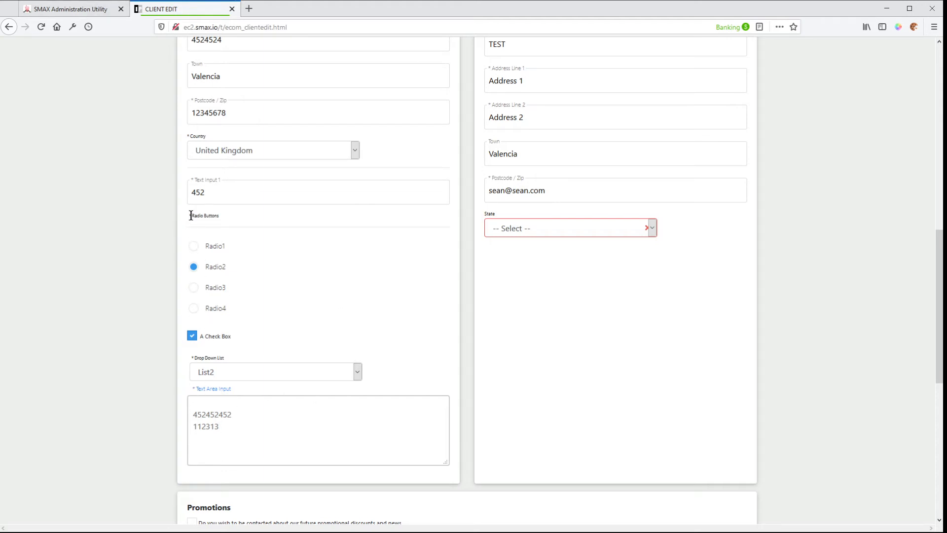
{"action": "left_click", "coordinate": [67, 10]}
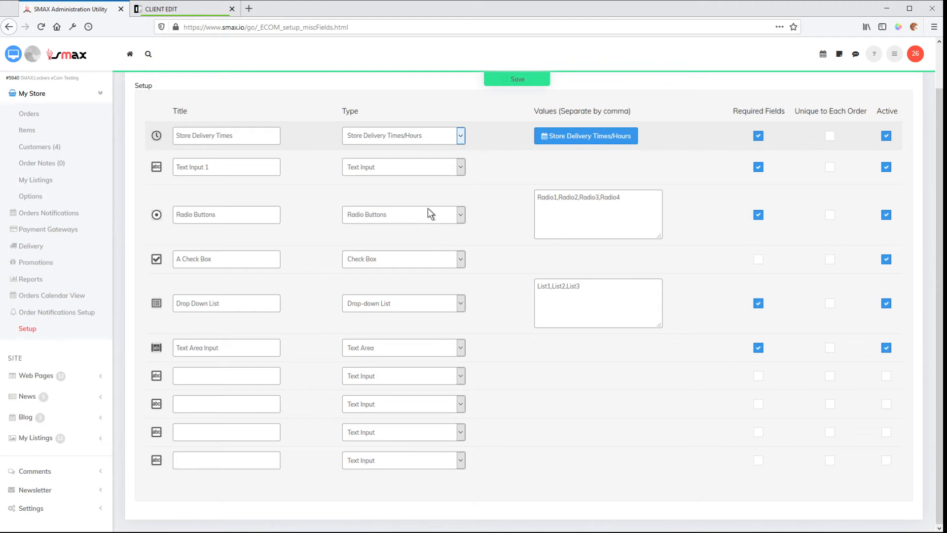
{"action": "left_click", "coordinate": [509, 121]}
{"action": "left_click", "coordinate": [213, 10]}
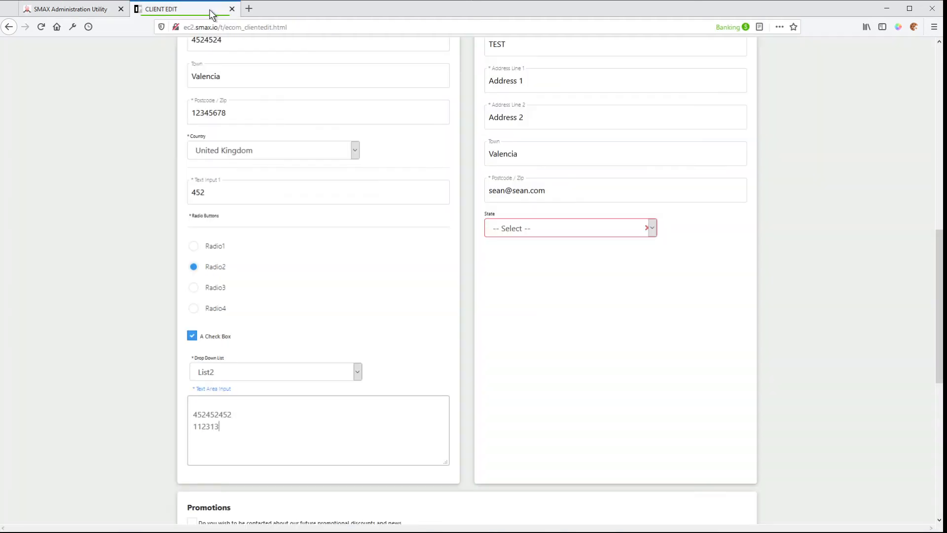
{"action": "scroll", "coordinate": [423, 209], "scroll_direction": "up", "scroll_amount": 10}
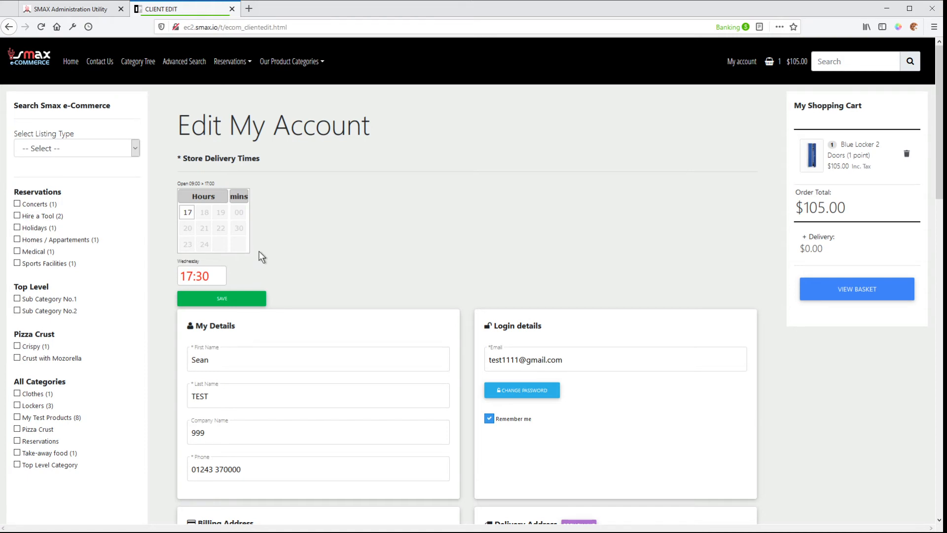
{"action": "left_click", "coordinate": [92, 11]}
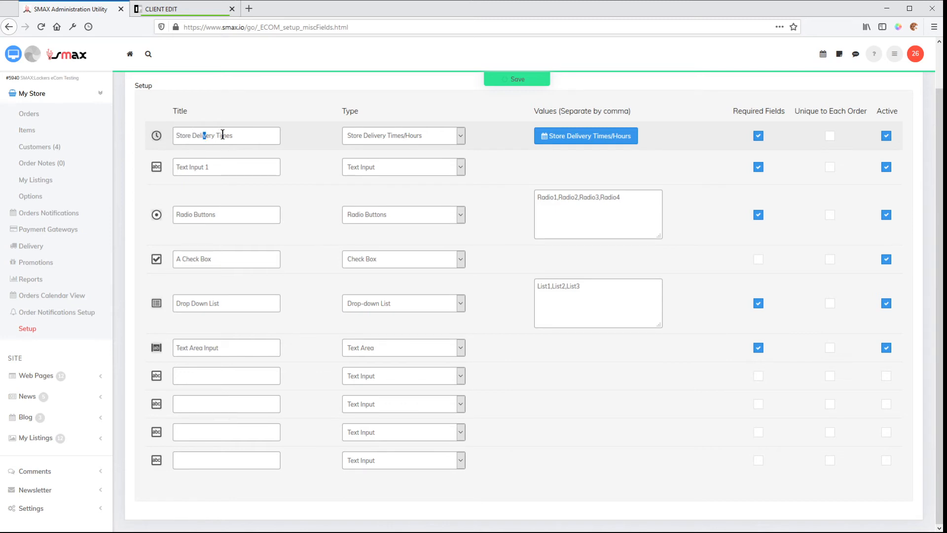
Recheck the storefront's delivery time selector, and open the Store Delivery Times/Hours settings from the customised fields setup.
{"action": "left_click", "coordinate": [262, 136]}
{"action": "key", "text": "ctrl+Tab"}
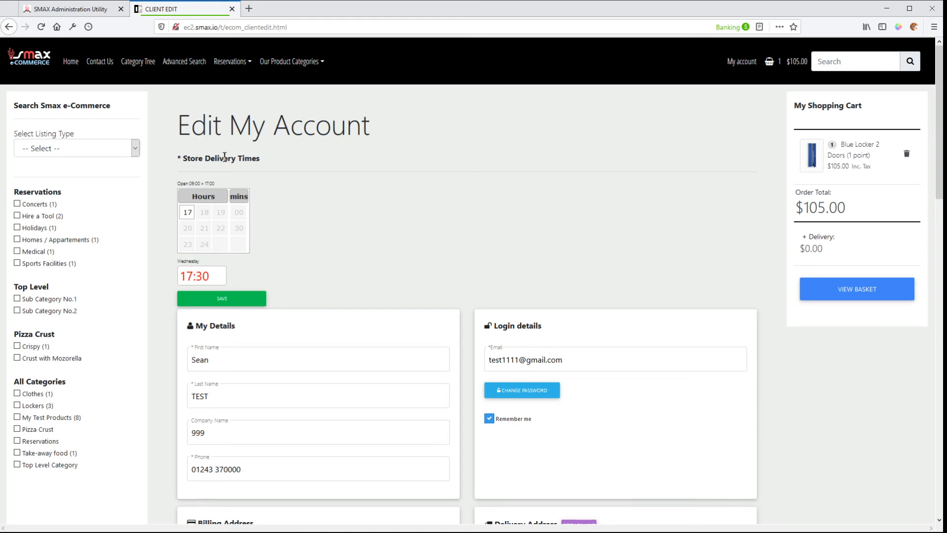
{"action": "key", "text": "ctrl+Tab"}
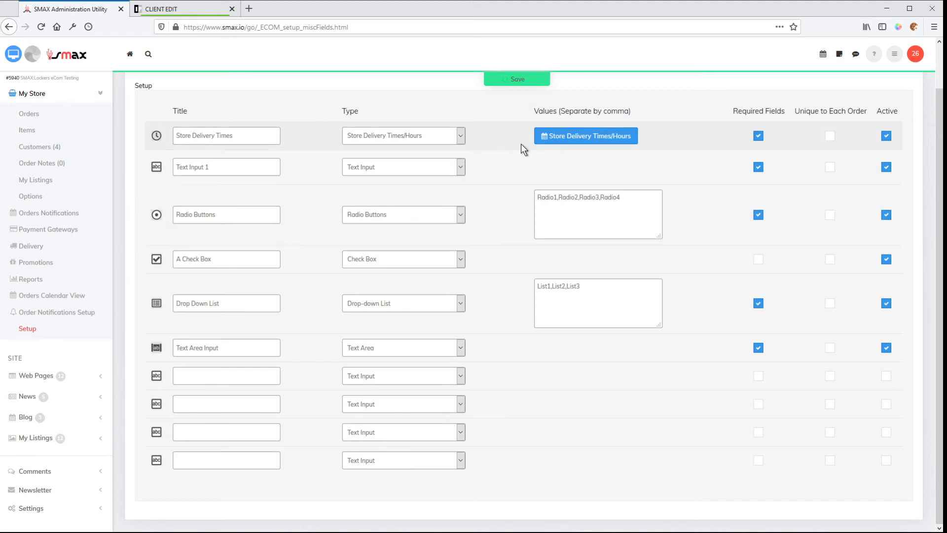
{"action": "left_click", "coordinate": [559, 142]}
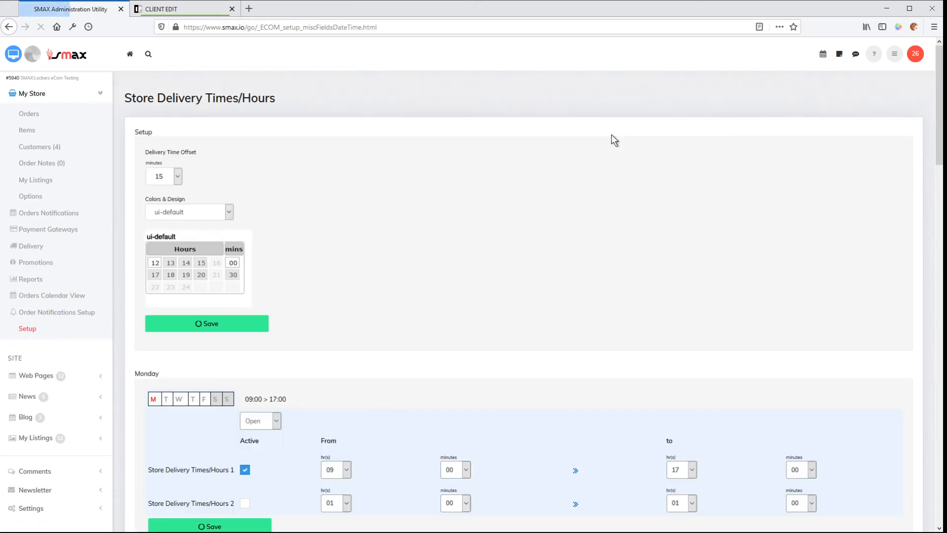
{"action": "scroll", "coordinate": [398, 254], "scroll_direction": "down", "scroll_amount": 3}
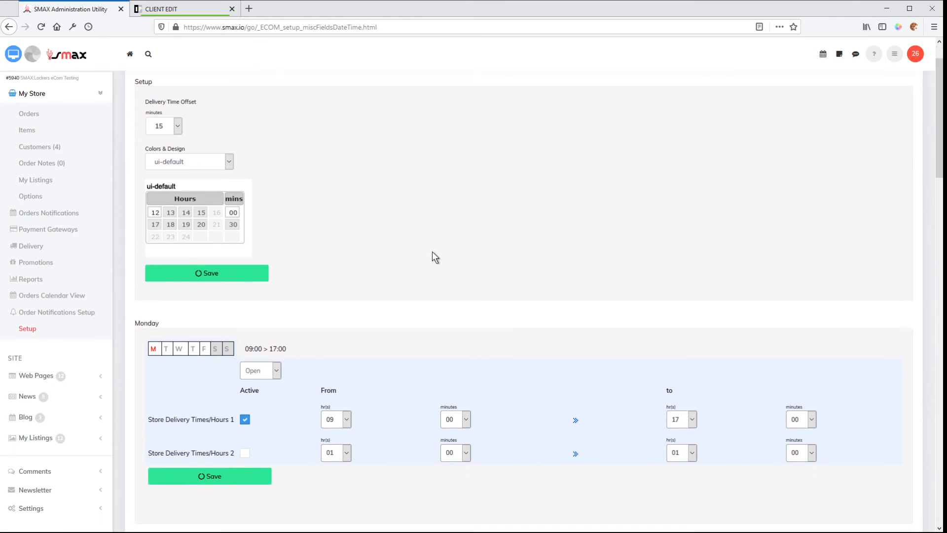
{"action": "scroll", "coordinate": [550, 270], "scroll_direction": "up", "scroll_amount": 3}
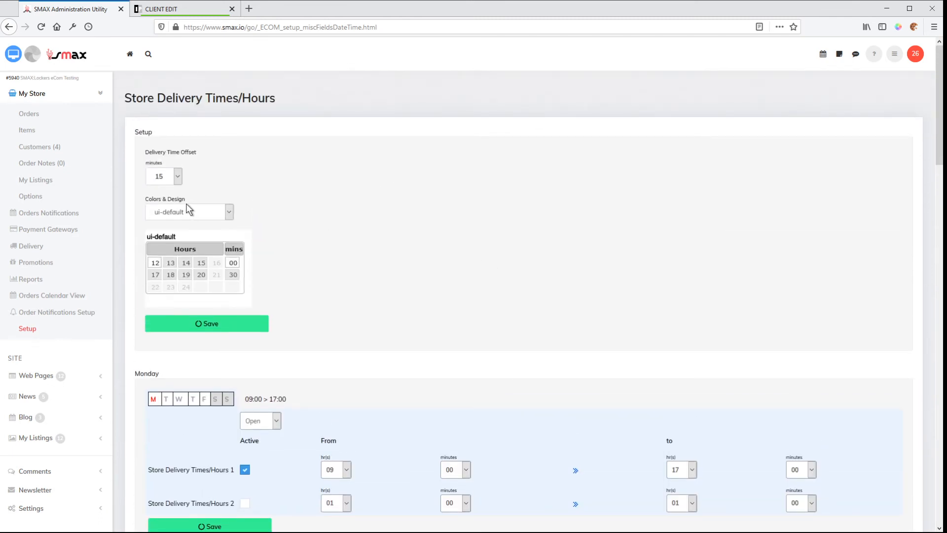
Examine the Delivery Time Offset choices and compare them with the time selector on the storefront's Edit My Account page.
{"action": "left_click", "coordinate": [178, 177]}
{"action": "left_click", "coordinate": [195, 12]}
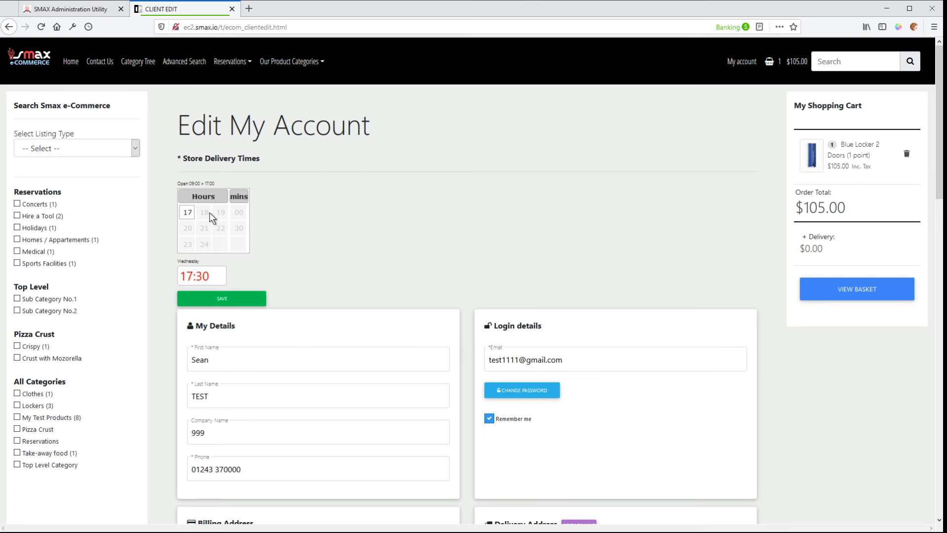
{"action": "left_click", "coordinate": [103, 8]}
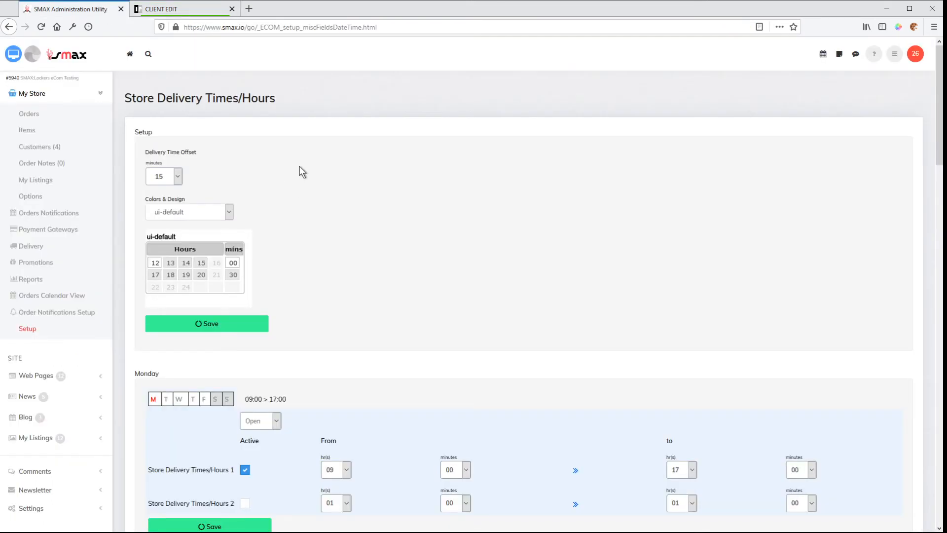
{"action": "left_click", "coordinate": [168, 9]}
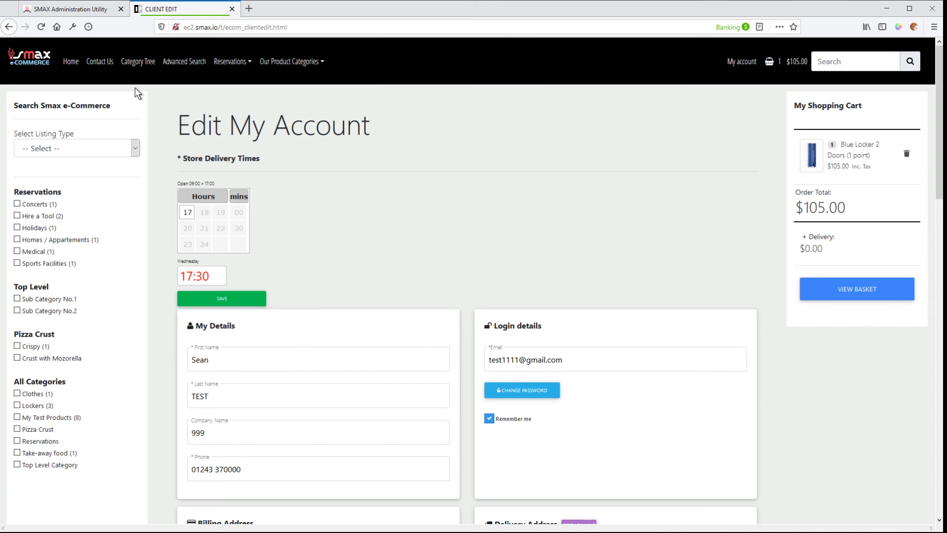
Set the Delivery Time Offset to 60 minutes in the SMAX administration and save the setup.
{"action": "left_click", "coordinate": [64, 10]}
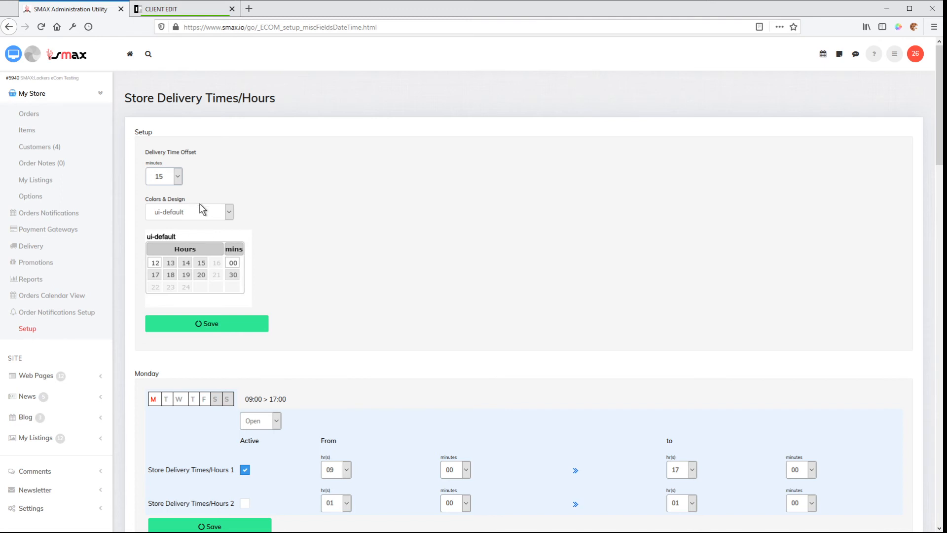
{"action": "left_click", "coordinate": [159, 233]}
{"action": "left_click", "coordinate": [195, 324]}
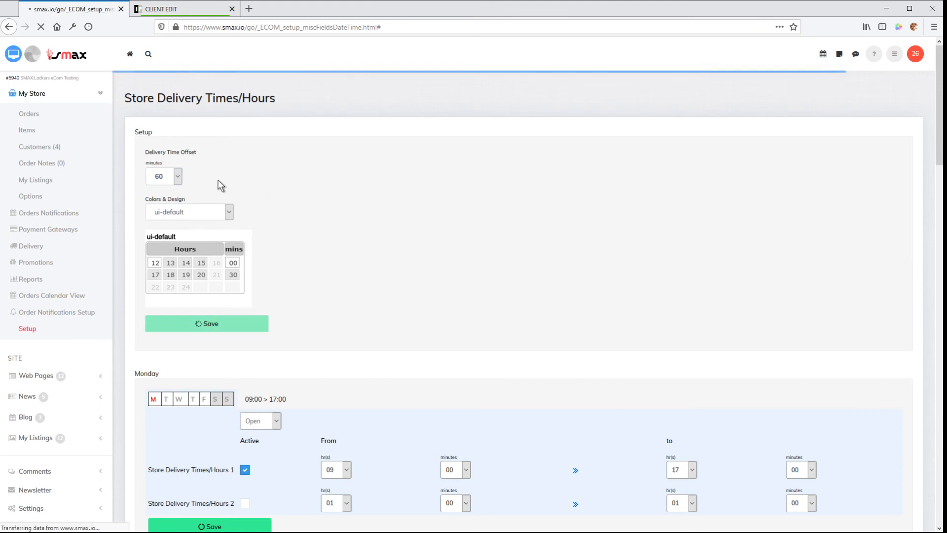
Look over the Open setting, active periods and from/to hours of each day from Monday to Sunday.
{"action": "scroll", "coordinate": [253, 264], "scroll_direction": "down", "scroll_amount": 3}
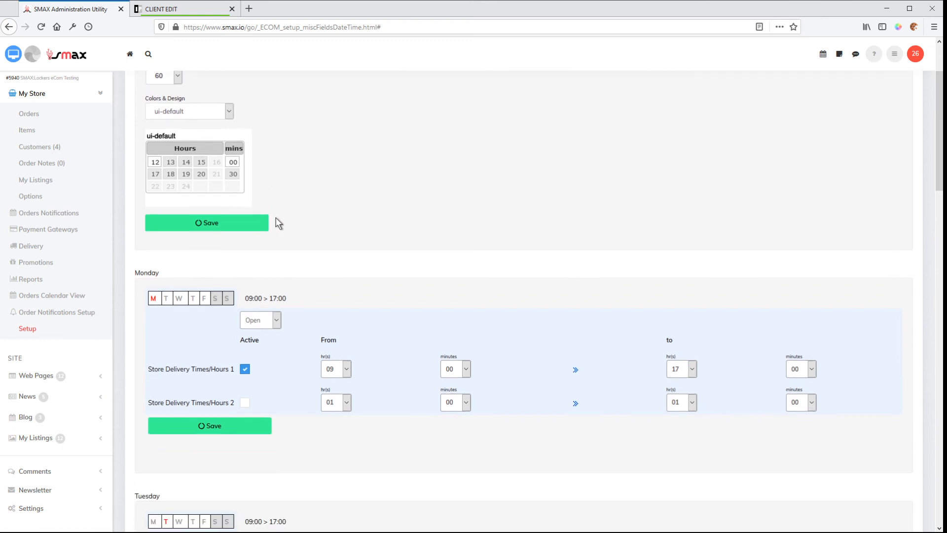
{"action": "scroll", "coordinate": [286, 273], "scroll_direction": "down", "scroll_amount": 4}
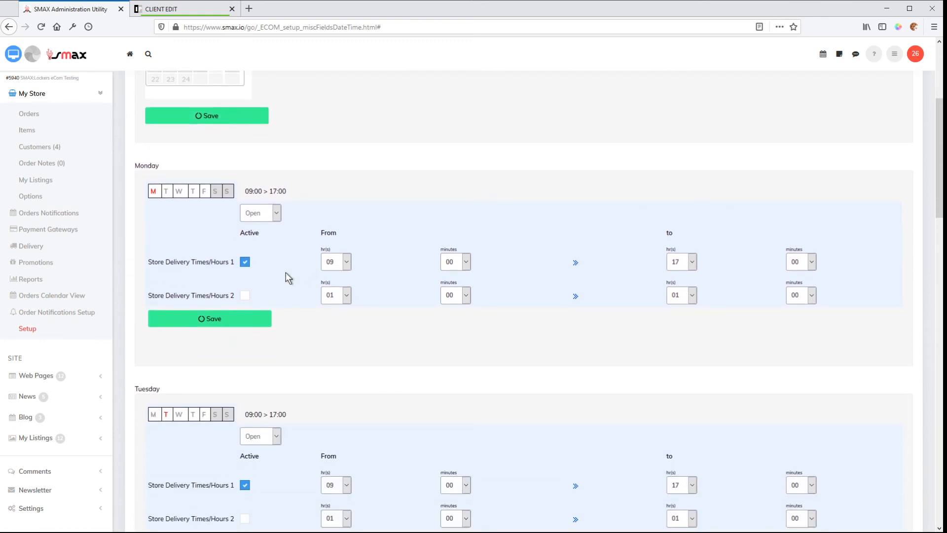
{"action": "scroll", "coordinate": [286, 271], "scroll_direction": "up", "scroll_amount": 2}
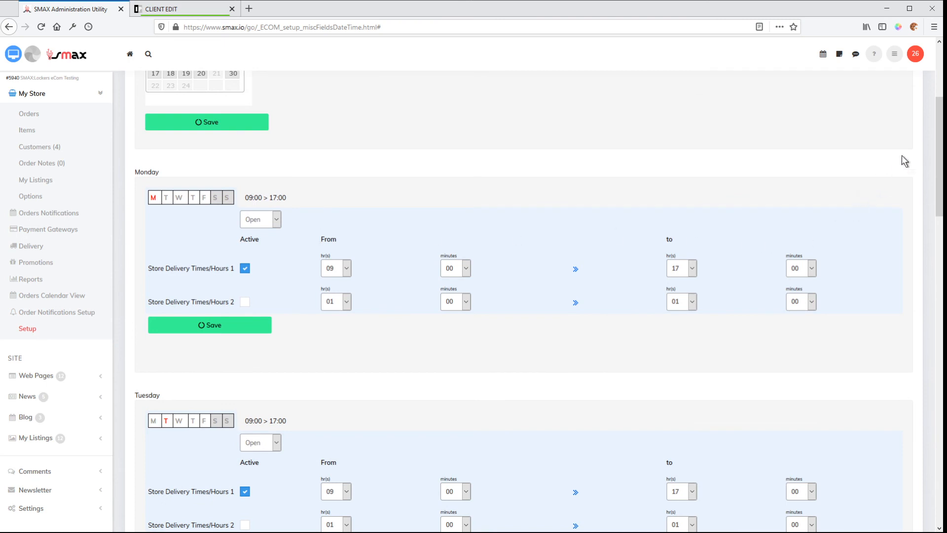
{"action": "left_click_drag", "start_coordinate": [940, 131], "coordinate": [939, 77]}
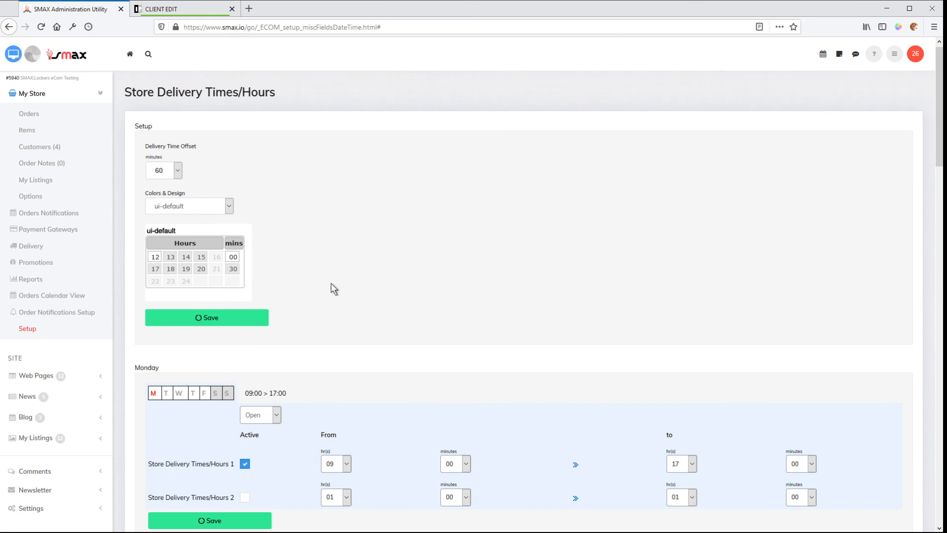
{"action": "scroll", "coordinate": [321, 286], "scroll_direction": "down", "scroll_amount": 3}
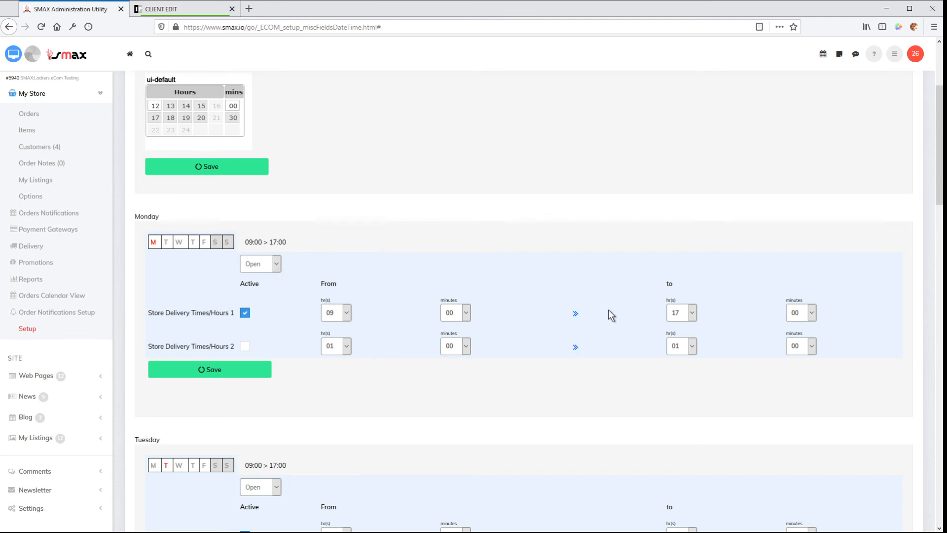
{"action": "scroll", "coordinate": [530, 315], "scroll_direction": "down", "scroll_amount": 2}
{"action": "scroll", "coordinate": [478, 321], "scroll_direction": "down", "scroll_amount": 6}
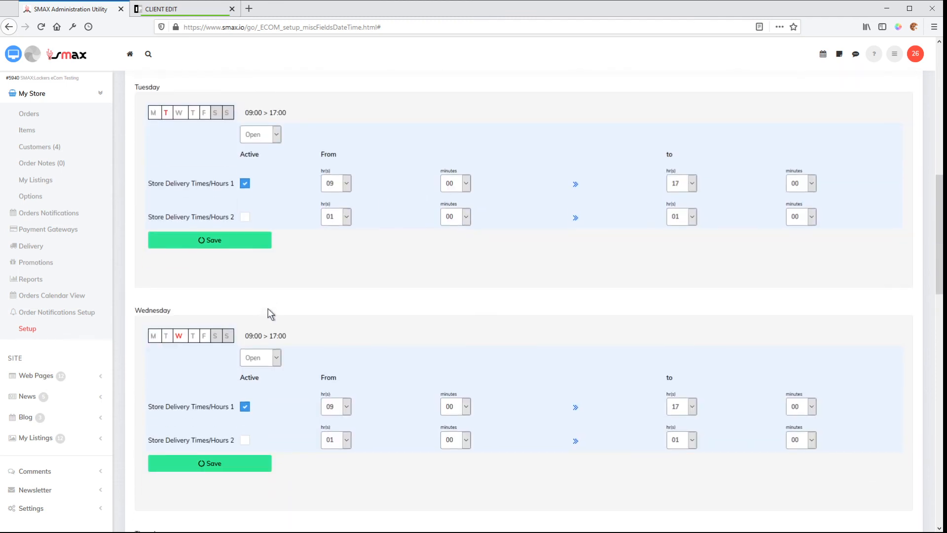
{"action": "scroll", "coordinate": [273, 314], "scroll_direction": "down", "scroll_amount": 2}
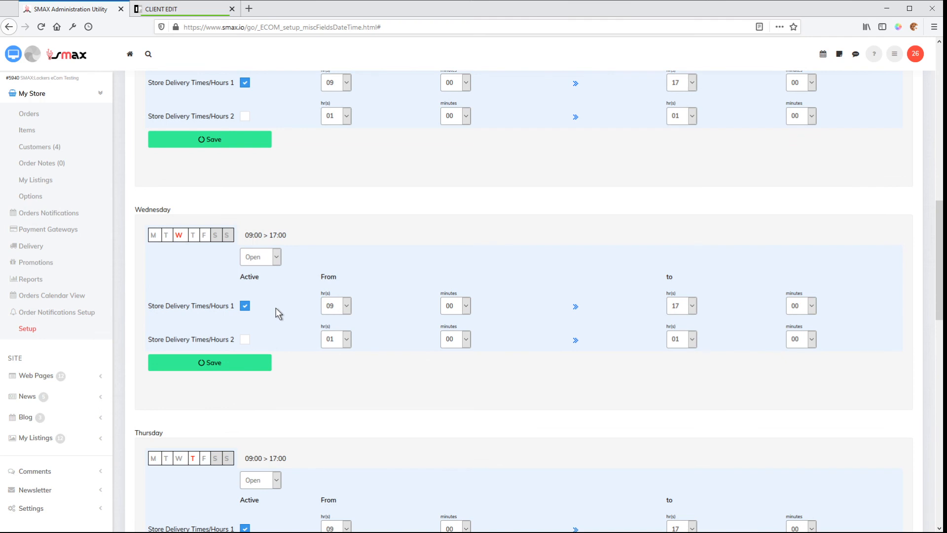
{"action": "scroll", "coordinate": [422, 295], "scroll_direction": "up", "scroll_amount": 7}
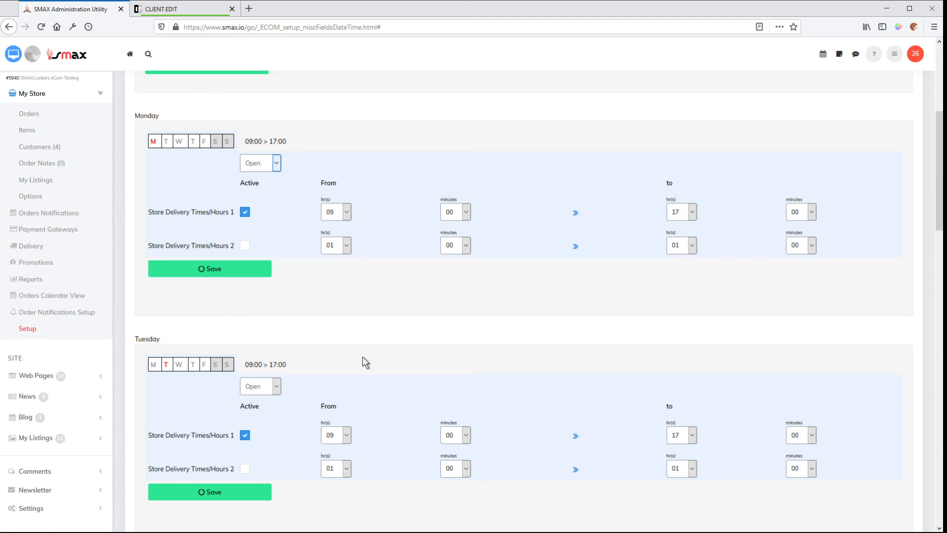
{"action": "scroll", "coordinate": [362, 357], "scroll_direction": "down", "scroll_amount": 3}
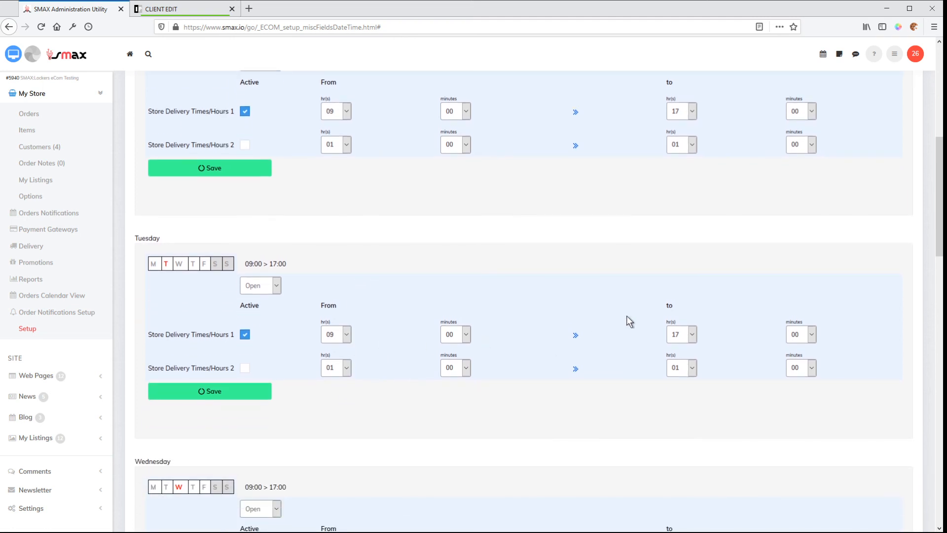
{"action": "scroll", "coordinate": [379, 442], "scroll_direction": "down", "scroll_amount": 5}
{"action": "scroll", "coordinate": [261, 489], "scroll_direction": "down", "scroll_amount": 10}
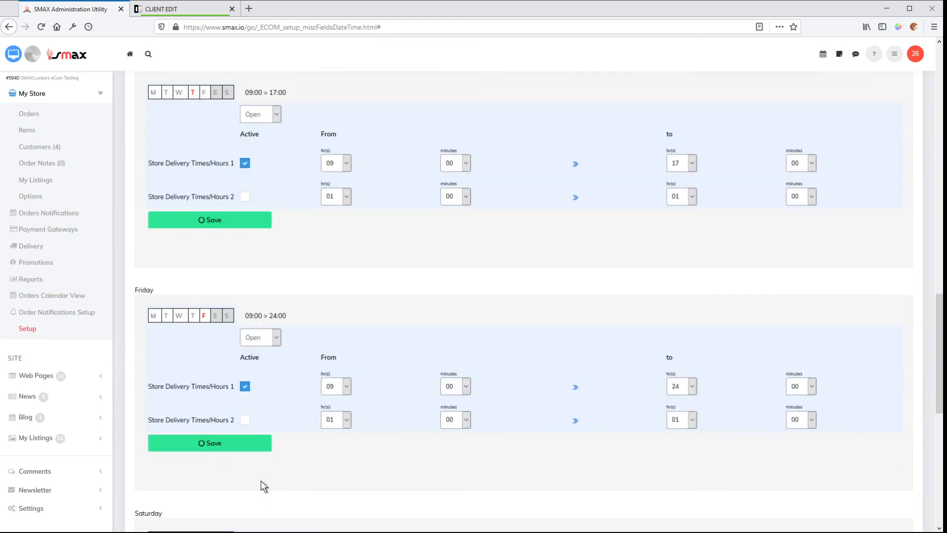
{"action": "scroll", "coordinate": [426, 471], "scroll_direction": "down", "scroll_amount": 3}
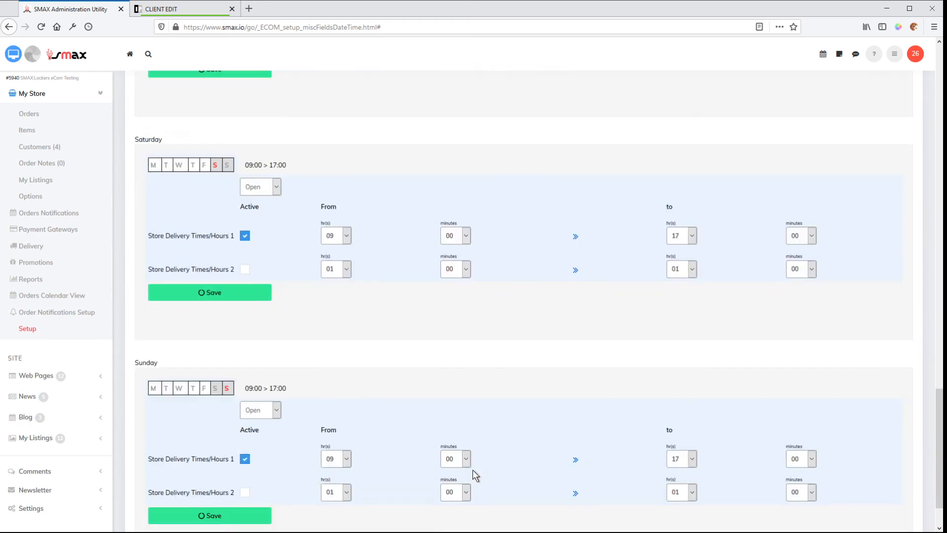
View the storefront's delivery time selector and go back through the daily hours from Sunday up to the offset setup.
{"action": "left_click", "coordinate": [176, 10]}
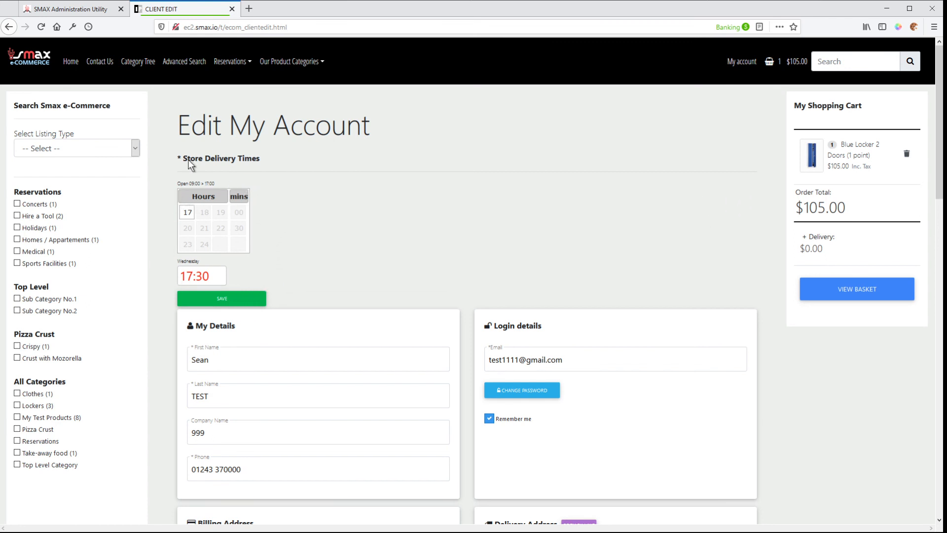
{"action": "left_click", "coordinate": [81, 11]}
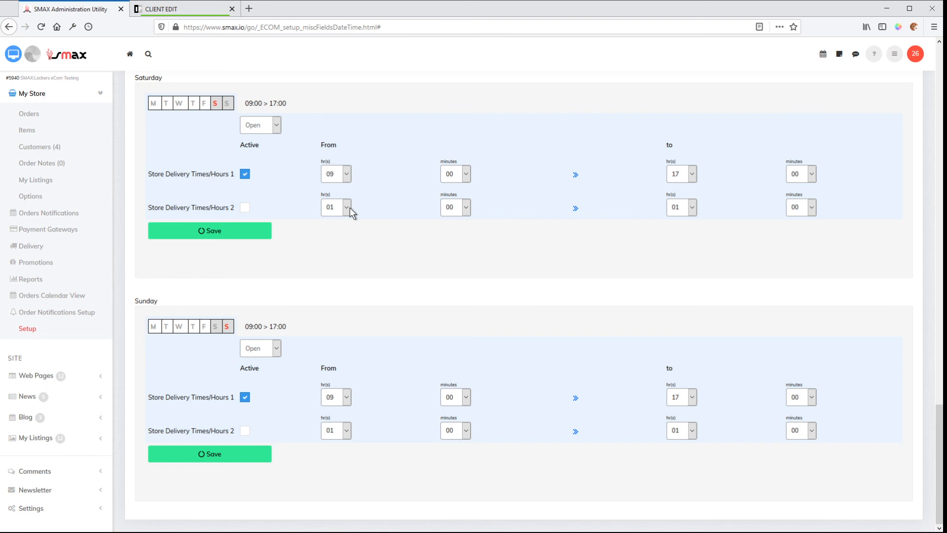
{"action": "scroll", "coordinate": [356, 235], "scroll_direction": "up", "scroll_amount": 2}
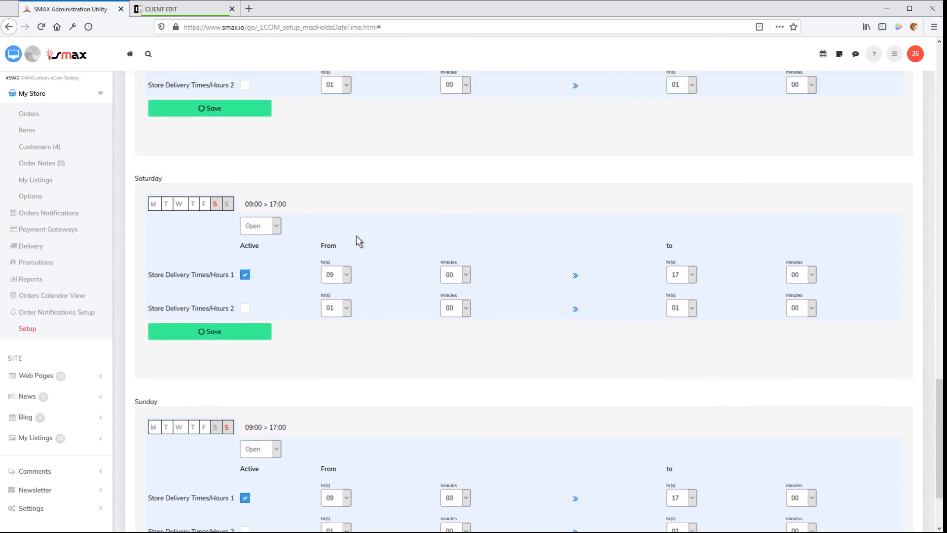
{"action": "scroll", "coordinate": [356, 236], "scroll_direction": "up", "scroll_amount": 5}
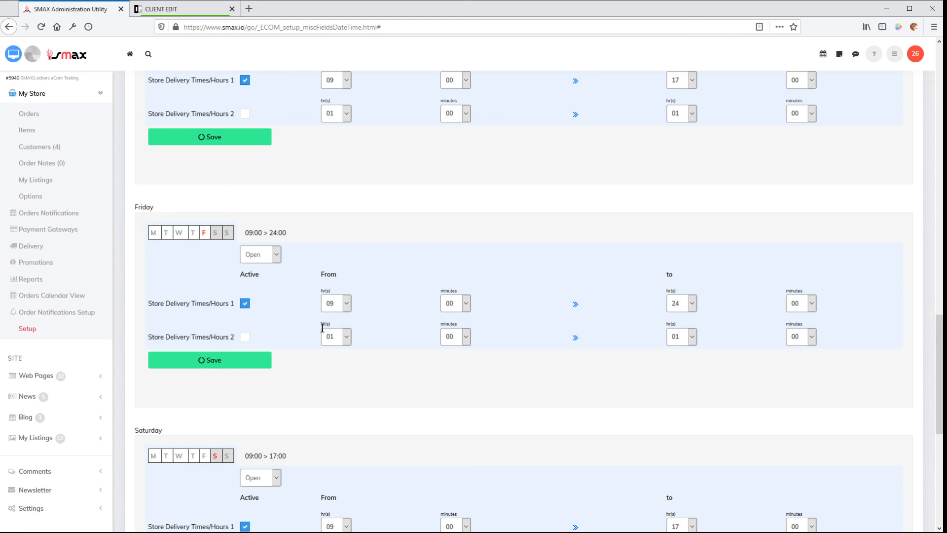
{"action": "scroll", "coordinate": [322, 328], "scroll_direction": "up", "scroll_amount": 15}
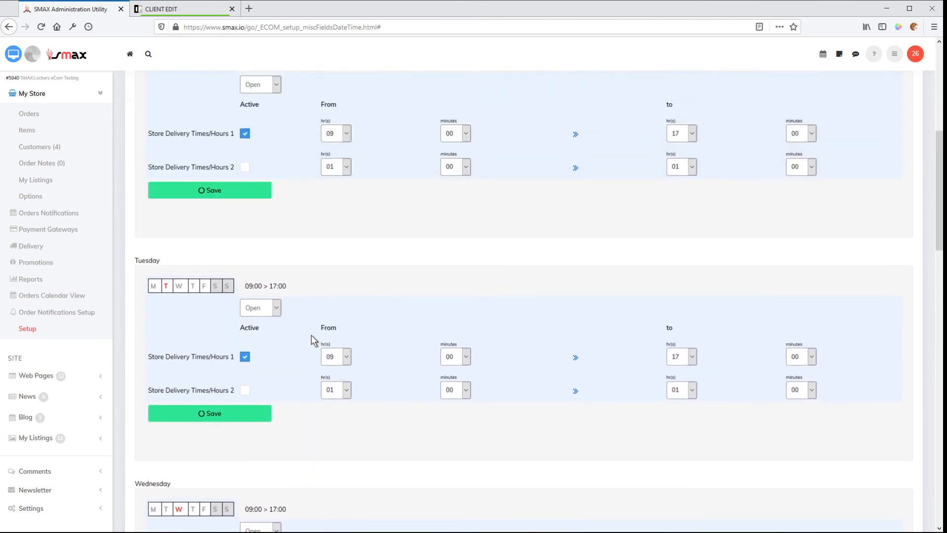
{"action": "scroll", "coordinate": [310, 335], "scroll_direction": "up", "scroll_amount": 7}
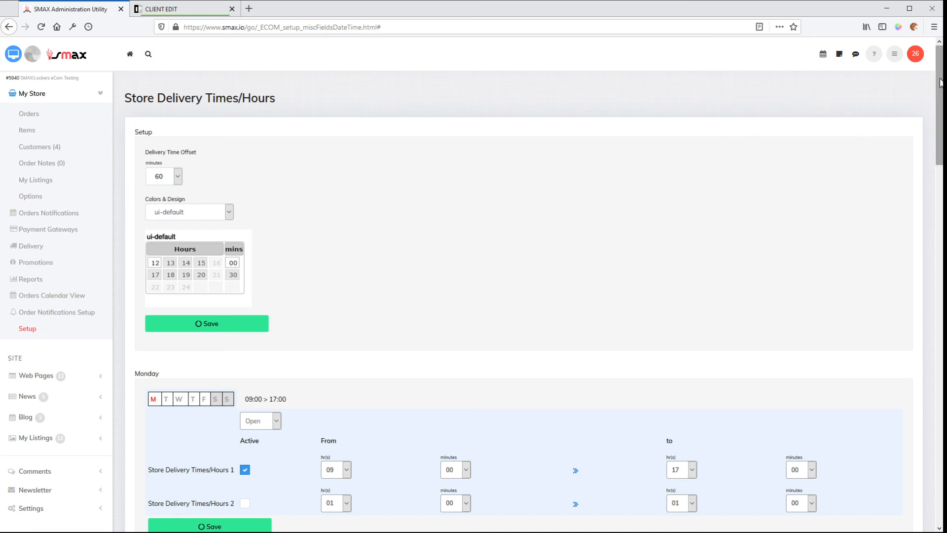
{"action": "mouse_move", "coordinate": [940, 82]}
{"action": "left_mouse_down"}
{"action": "mouse_move", "coordinate": [940, 244]}
{"action": "mouse_move", "coordinate": [941, 83]}
{"action": "left_mouse_up"}
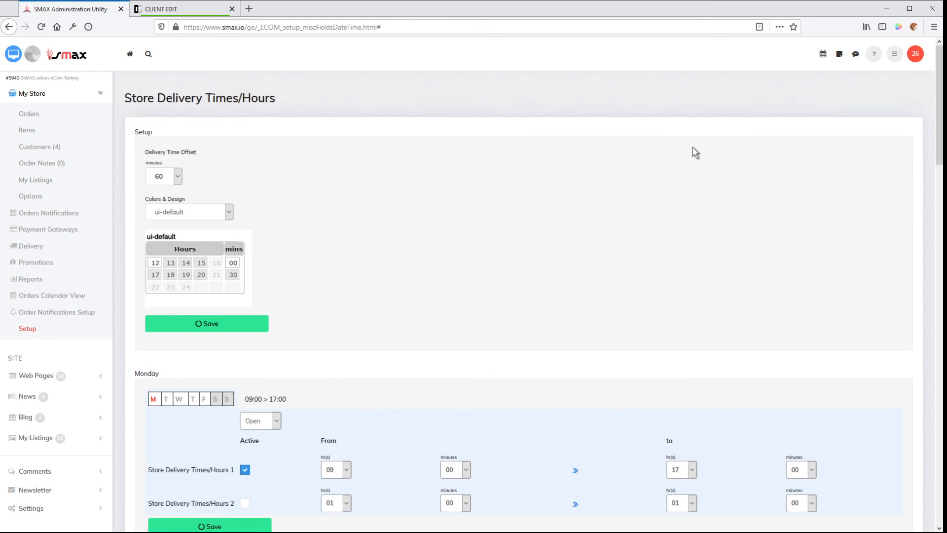
Compare the storefront's Store Delivery Times selector again with the hours configured for Monday through Saturday.
{"action": "left_click", "coordinate": [174, 10]}
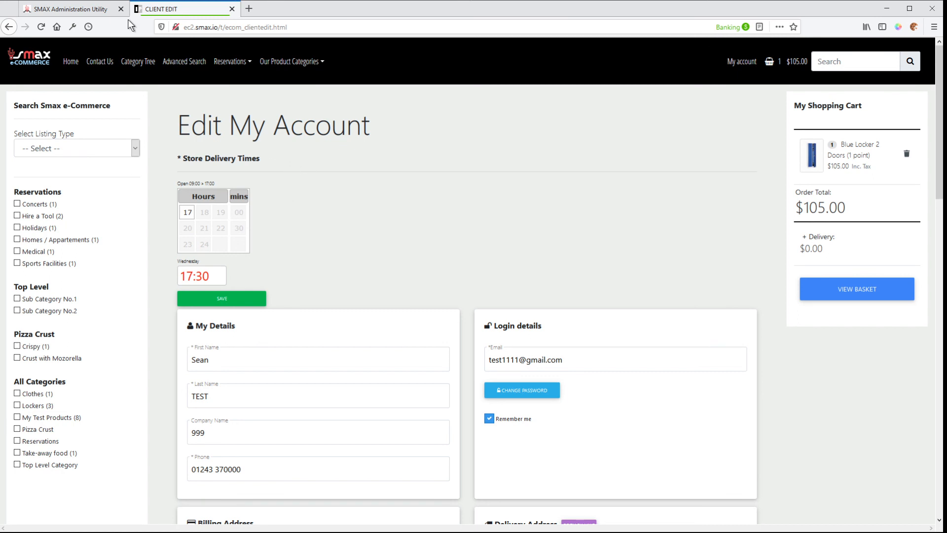
{"action": "left_click", "coordinate": [88, 10]}
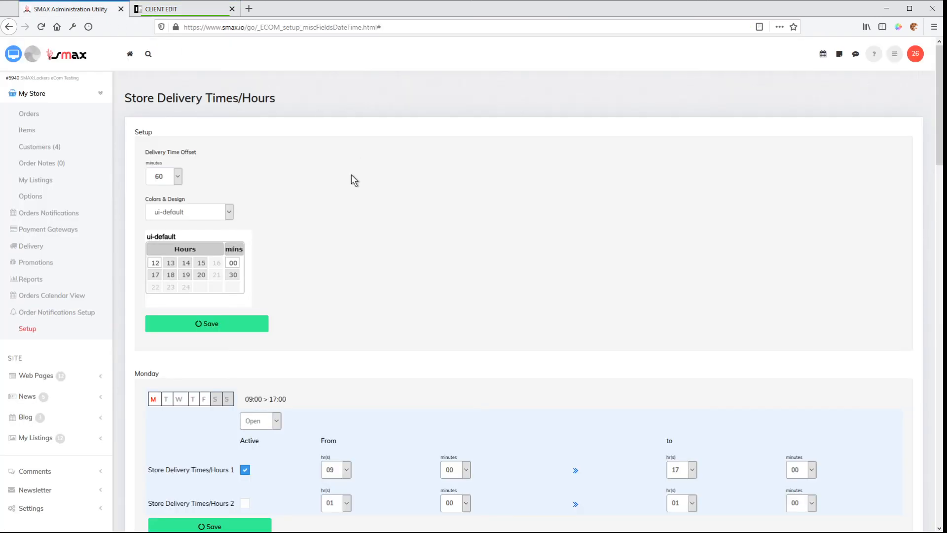
{"action": "scroll", "coordinate": [305, 321], "scroll_direction": "down", "scroll_amount": 7}
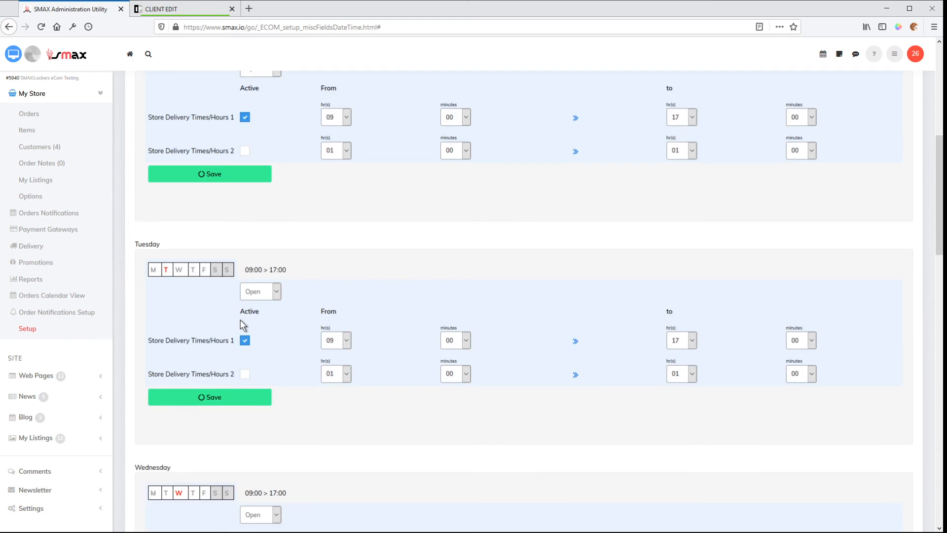
{"action": "scroll", "coordinate": [282, 317], "scroll_direction": "down", "scroll_amount": 10}
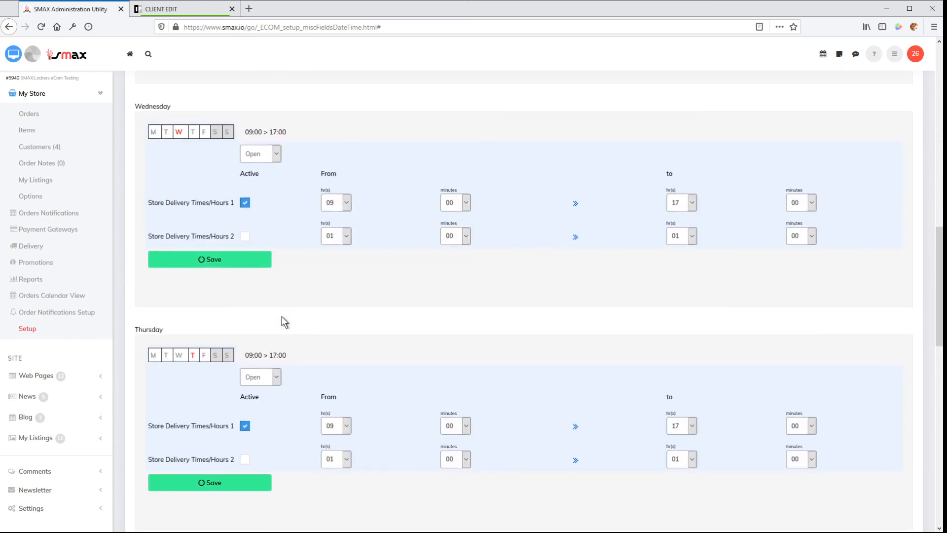
{"action": "scroll", "coordinate": [282, 320], "scroll_direction": "down", "scroll_amount": 8}
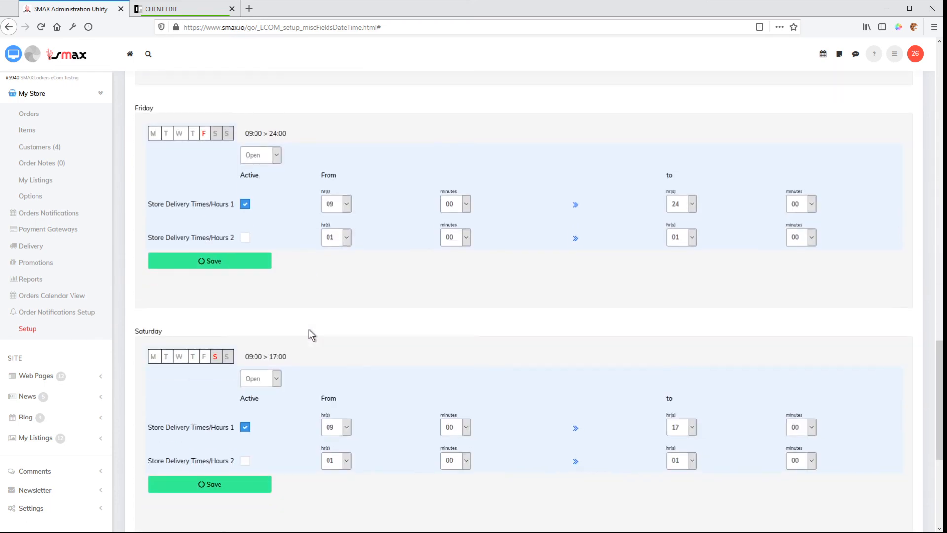
{"action": "scroll", "coordinate": [310, 325], "scroll_direction": "up", "scroll_amount": 10}
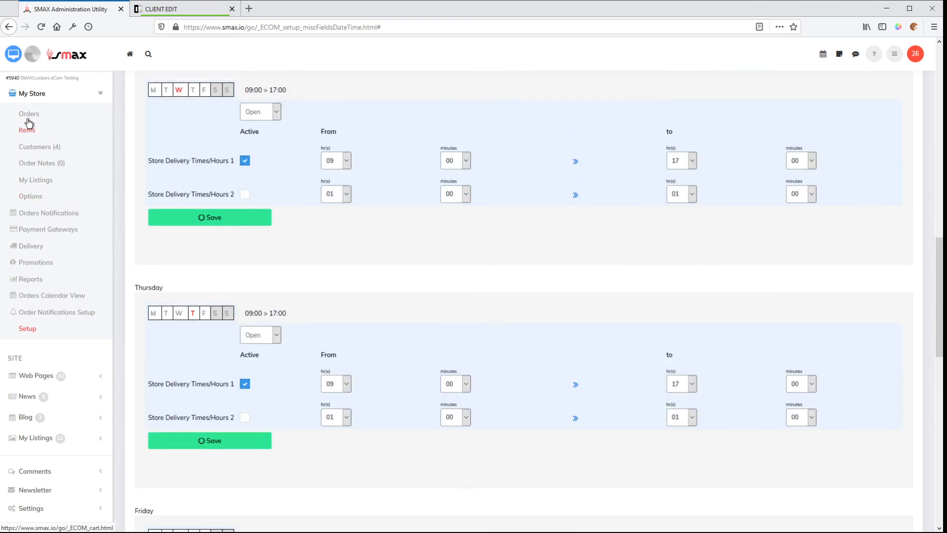
Open the order dated 19/12/2019 from the store's orders and bring up its Customised Fields section.
{"action": "left_click", "coordinate": [30, 114]}
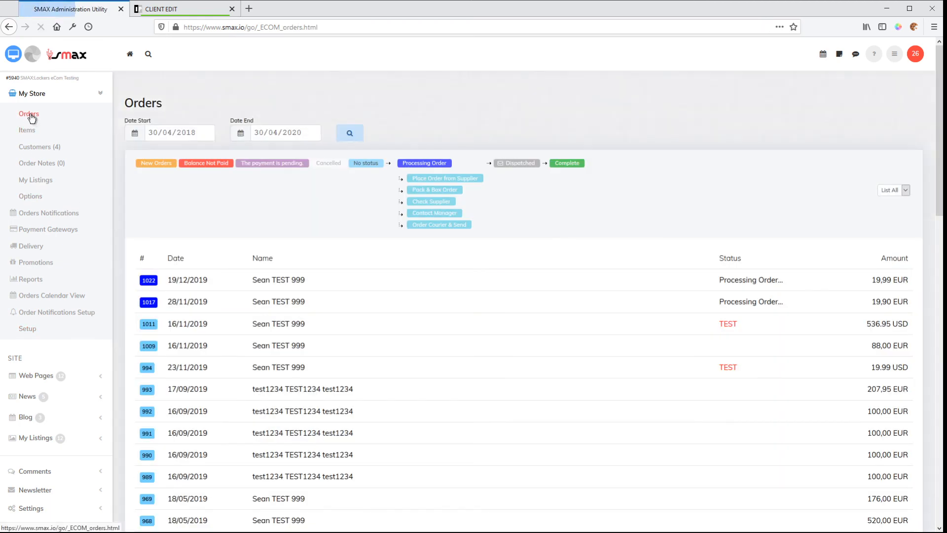
{"action": "left_click", "coordinate": [149, 280]}
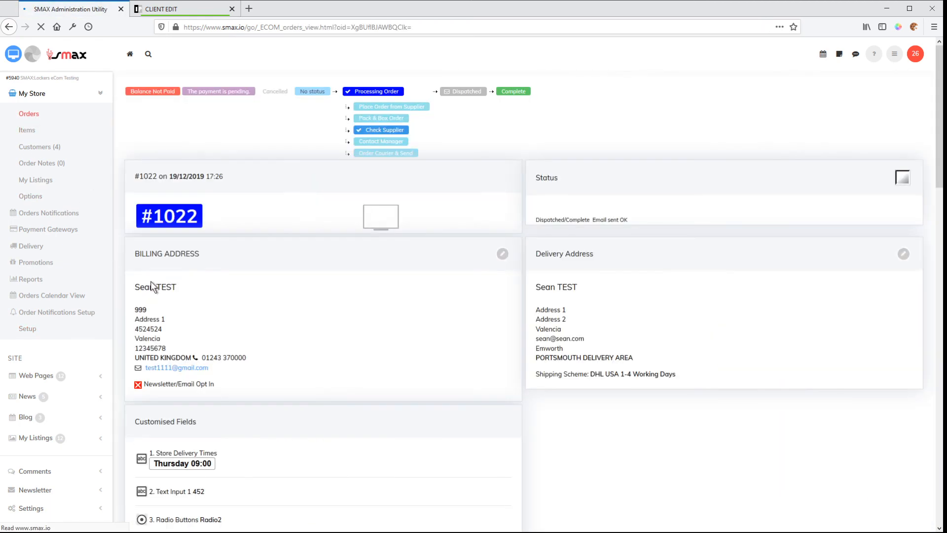
{"action": "scroll", "coordinate": [327, 333], "scroll_direction": "down", "scroll_amount": 3}
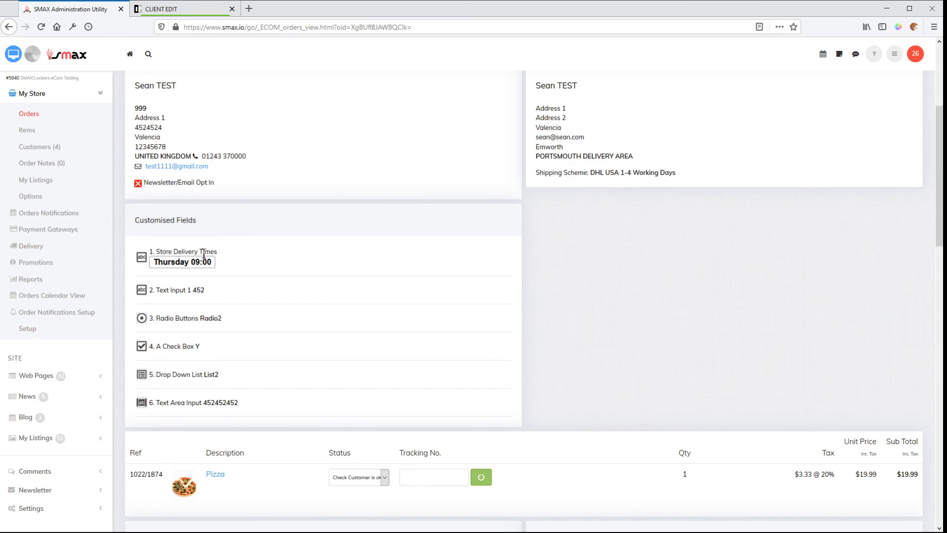
Examine the order's customised field entries, from Store Delivery Times to Text Area Input, and the item and payment details below.
{"action": "mouse_move", "coordinate": [217, 251]}
{"action": "left_mouse_down"}
{"action": "mouse_move", "coordinate": [159, 249]}
{"action": "mouse_move", "coordinate": [154, 261]}
{"action": "mouse_move", "coordinate": [213, 258]}
{"action": "left_mouse_up"}
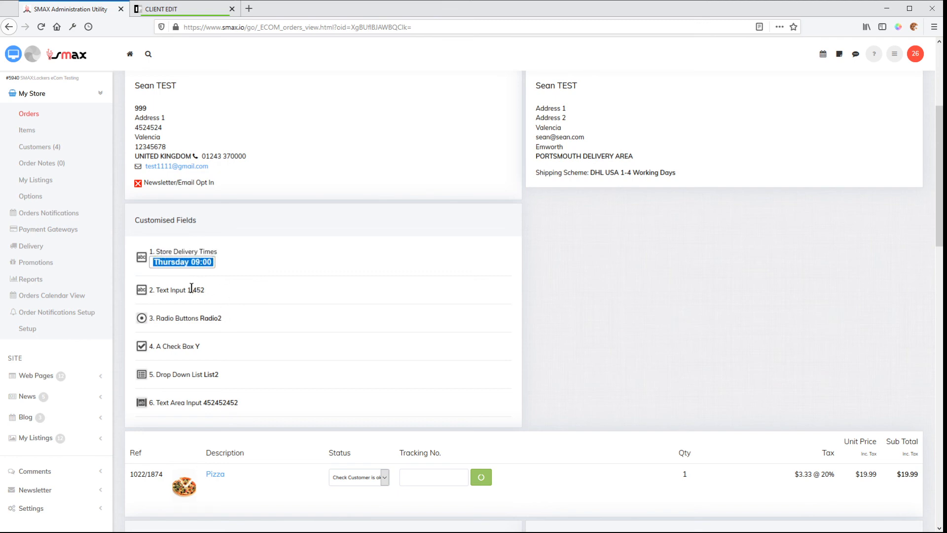
{"action": "left_click_drag", "start_coordinate": [194, 289], "coordinate": [257, 405]}
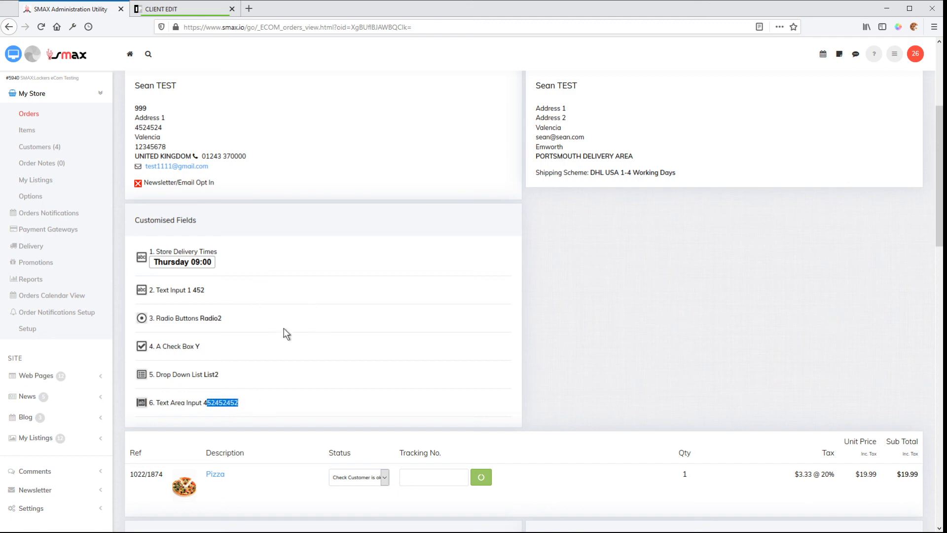
{"action": "scroll", "coordinate": [283, 328], "scroll_direction": "down", "scroll_amount": 3}
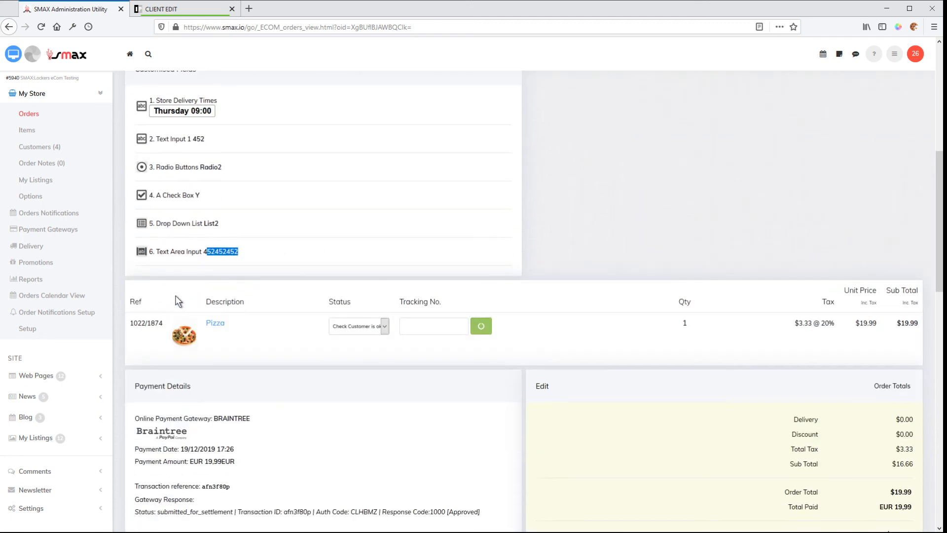